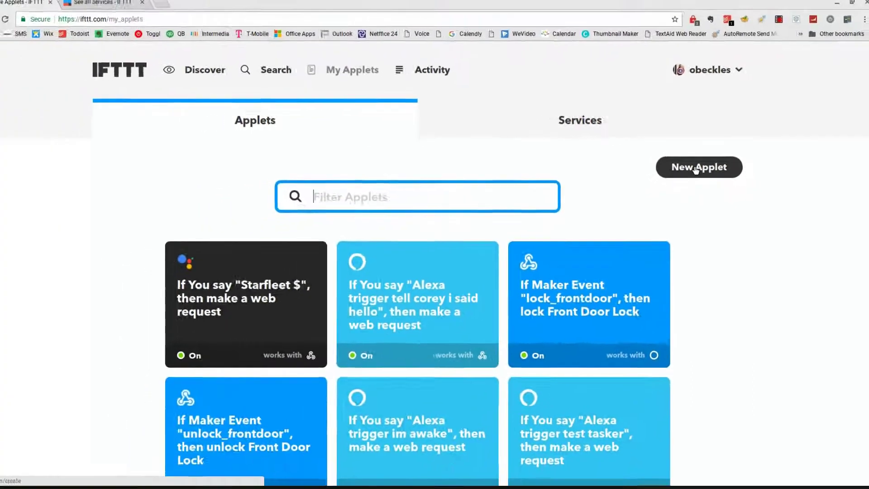
Start a new applet and search the trigger services for 'devi'
click(684, 181)
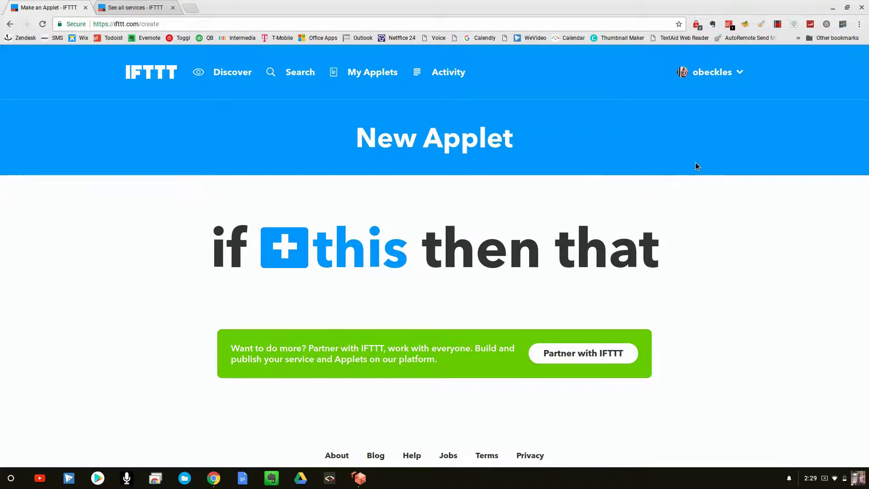
click(295, 256)
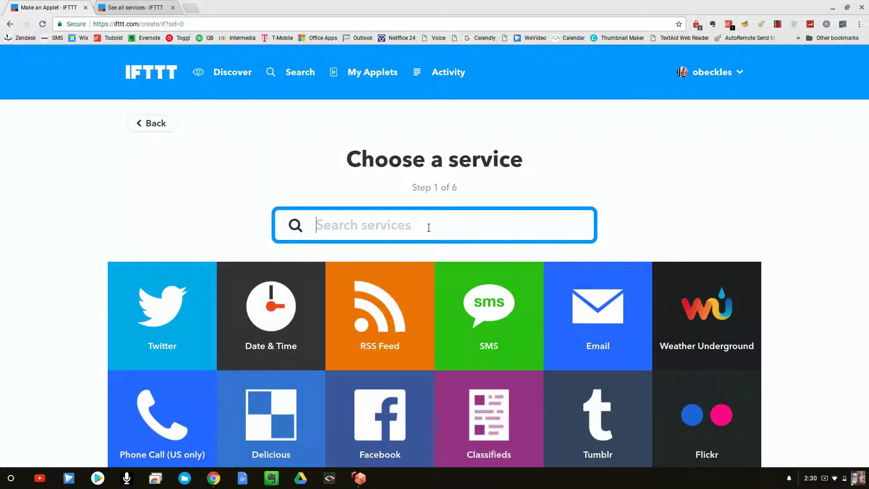
text(devi)
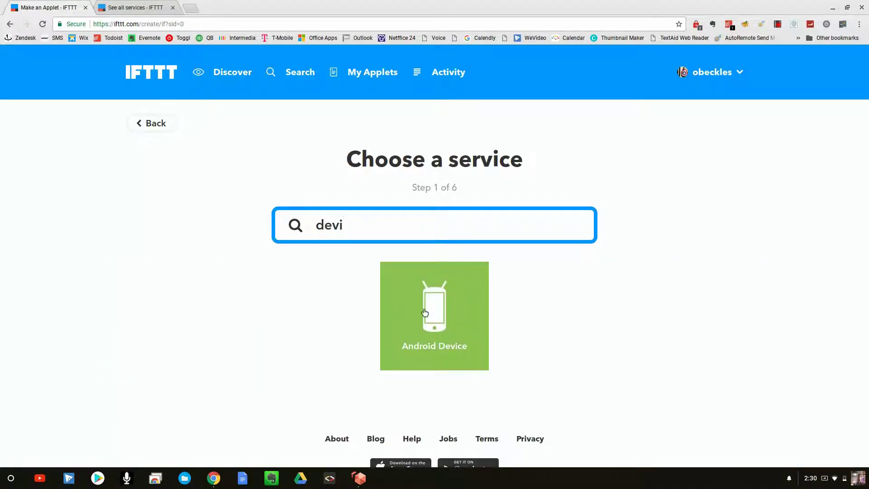
Choose Android Device as the trigger service with its 'Disconnects from a Bluetooth device' trigger
click(436, 308)
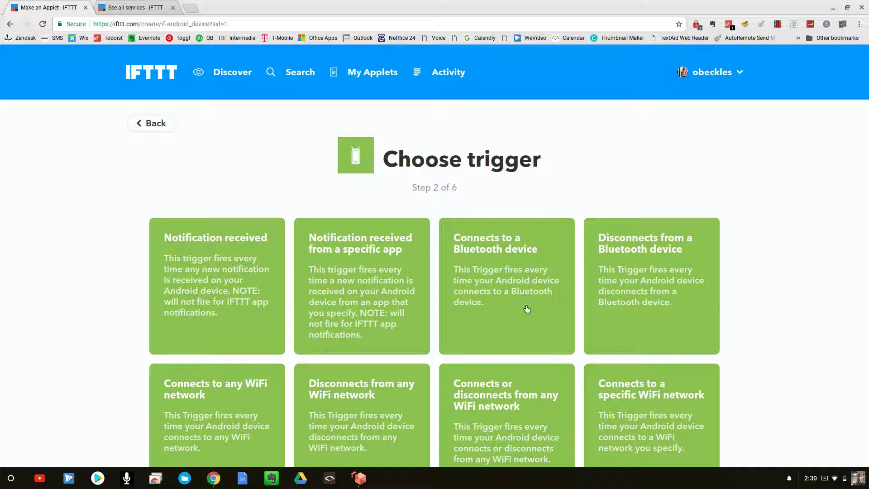
scroll(511, 369, down, 3)
scroll(510, 359, up, 3)
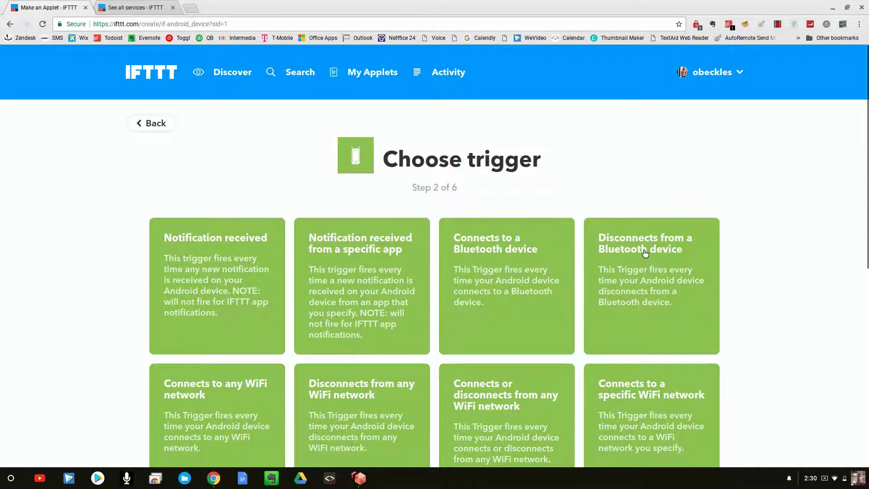
click(655, 244)
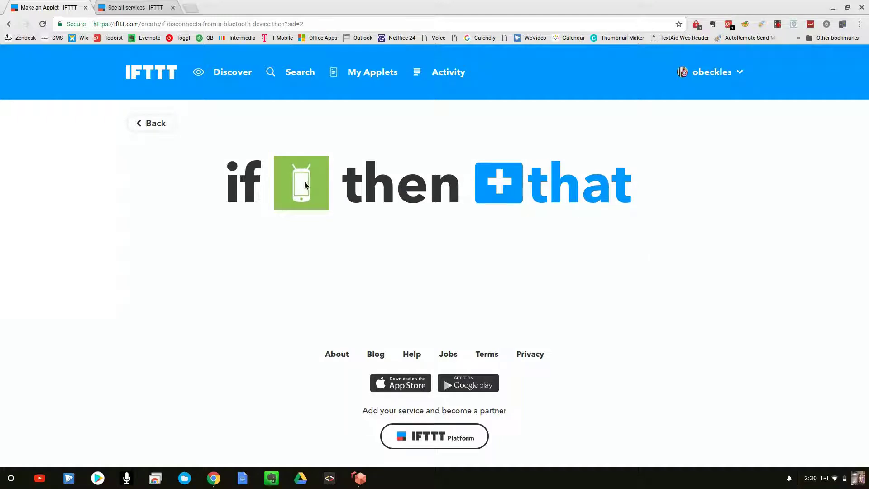
Add Android Device's 'Play music' as the action and finish saving the applet
click(559, 188)
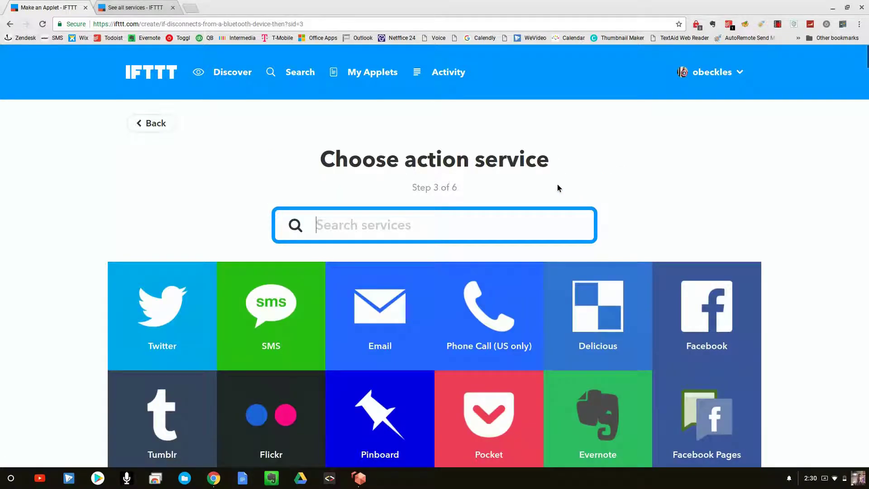
text(dev)
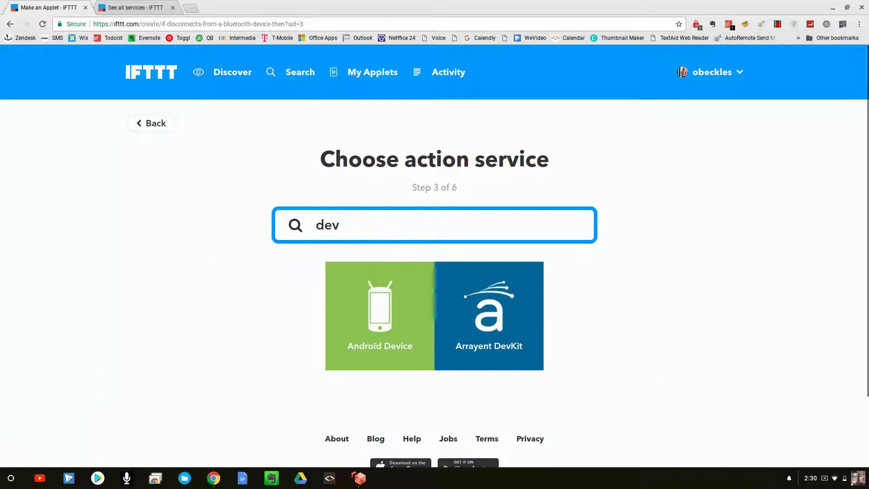
click(377, 298)
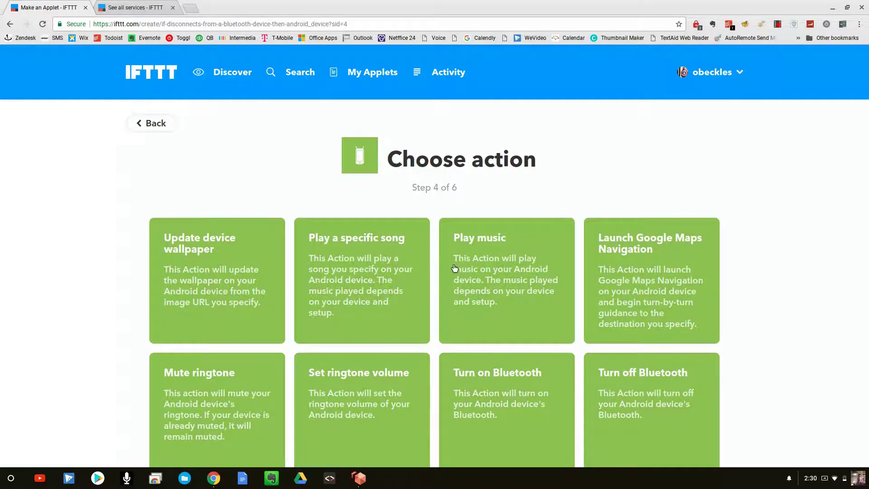
click(478, 238)
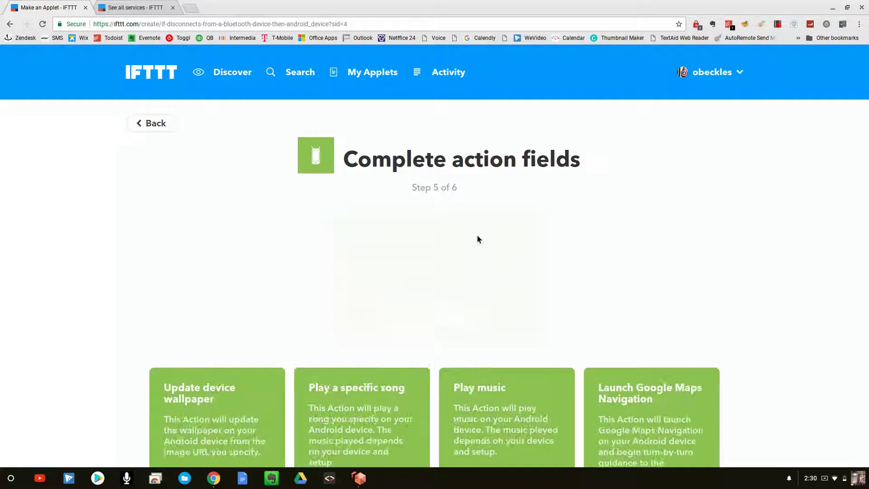
click(437, 315)
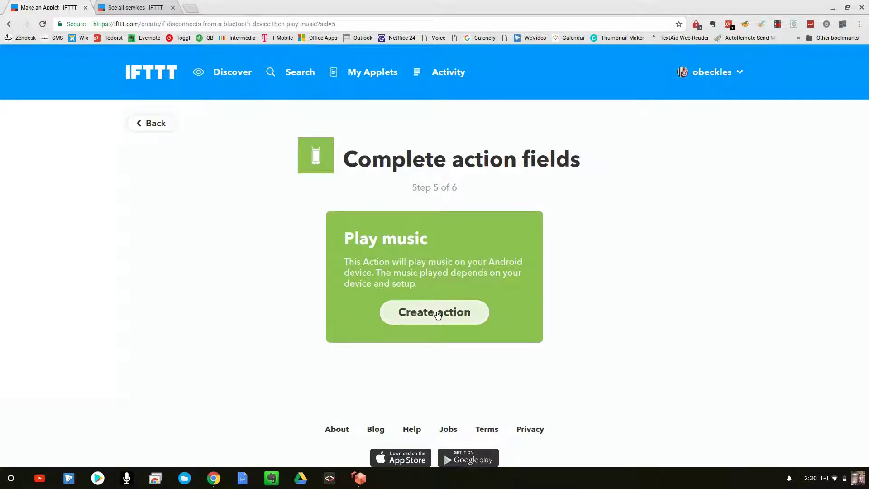
scroll(435, 407, down, 3)
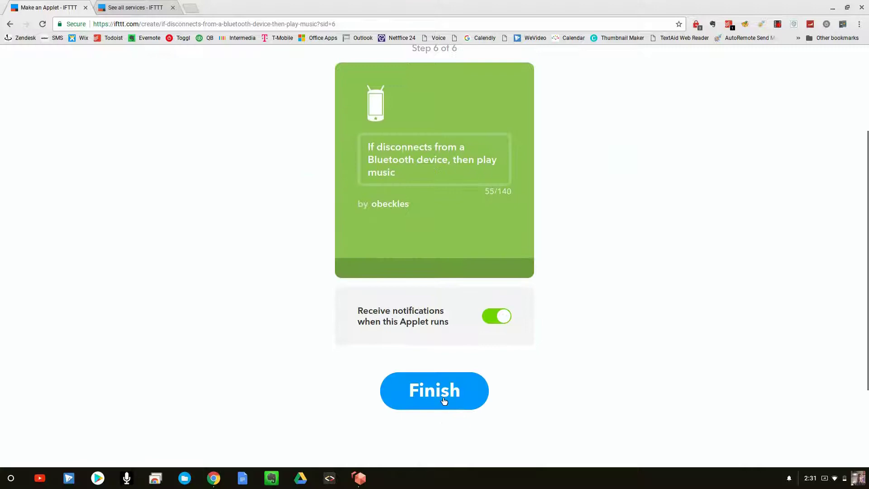
click(443, 400)
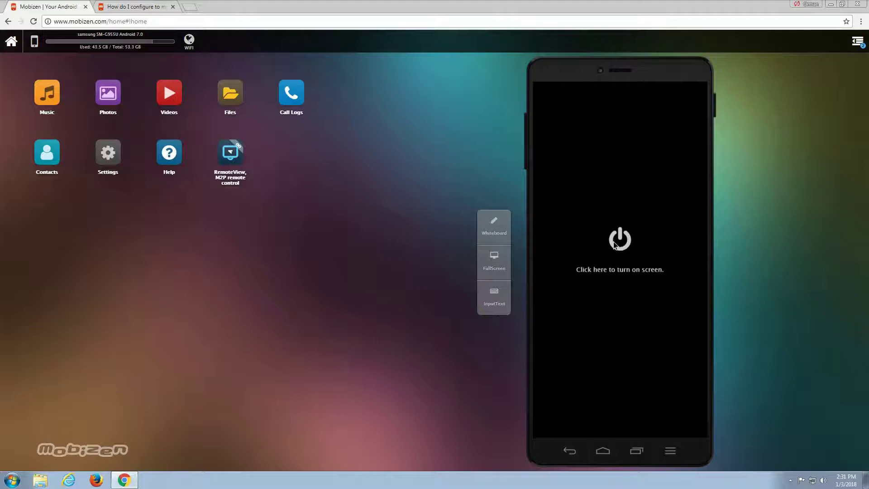
Wake the mirrored phone's screen in Mobizen with its power button
click(613, 242)
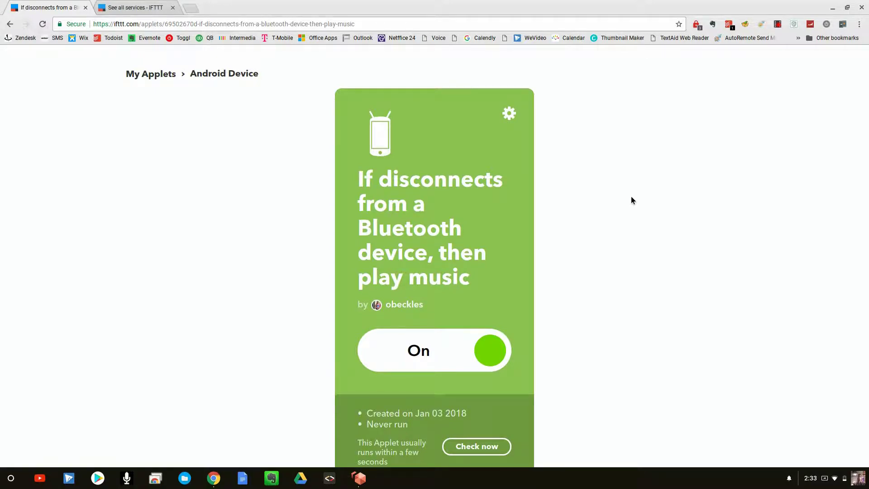
Switch to the 'See all services - IFTTT' browser tab
click(131, 7)
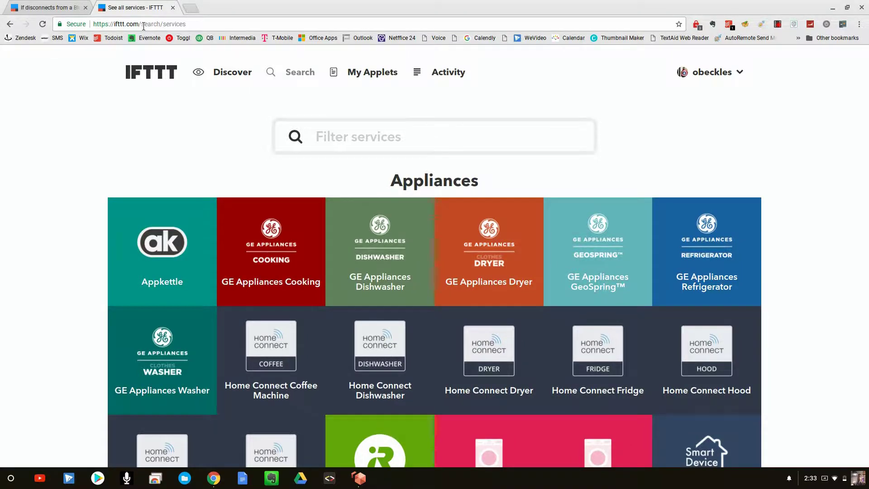
scroll(518, 173, down, 3)
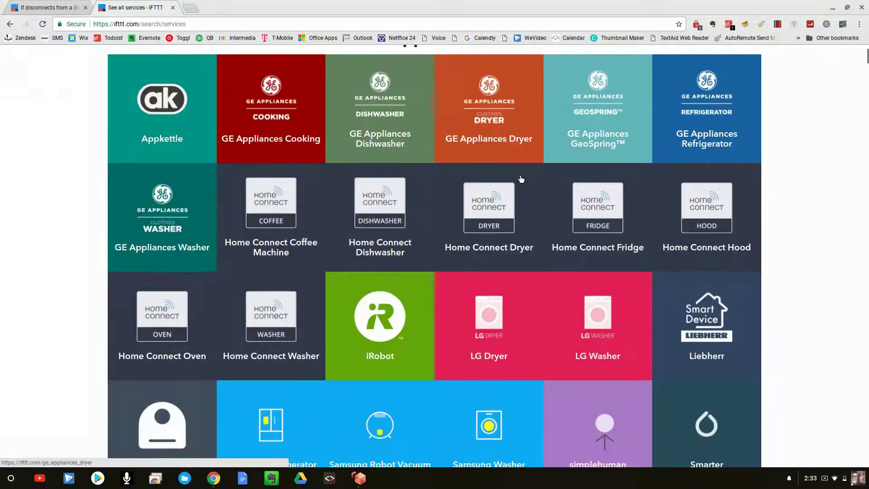
scroll(520, 180, down, 20)
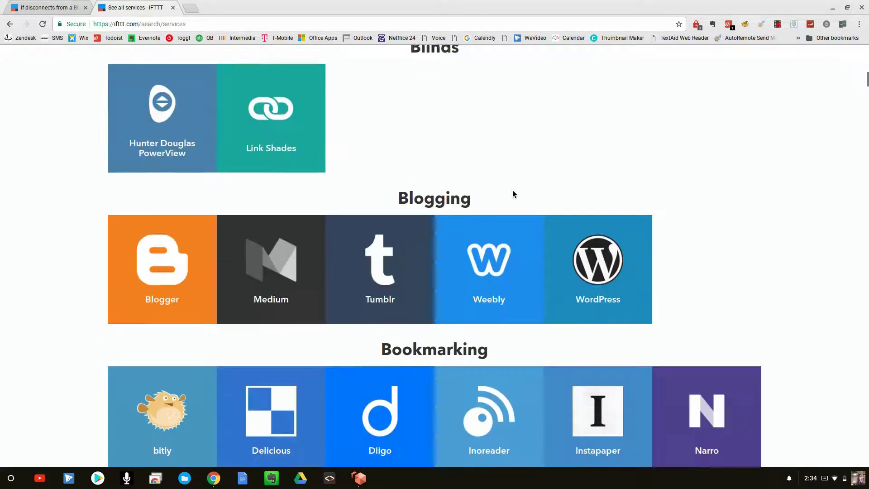
scroll(512, 194, down, 18)
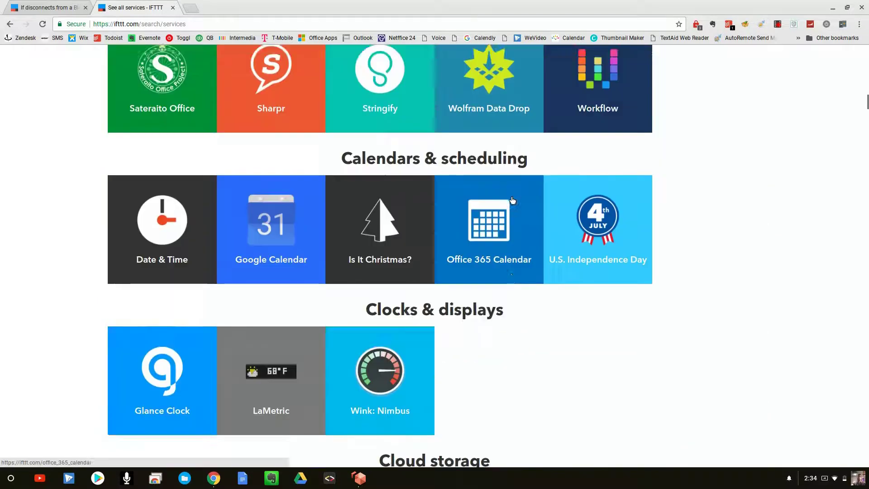
scroll(512, 200, down, 20)
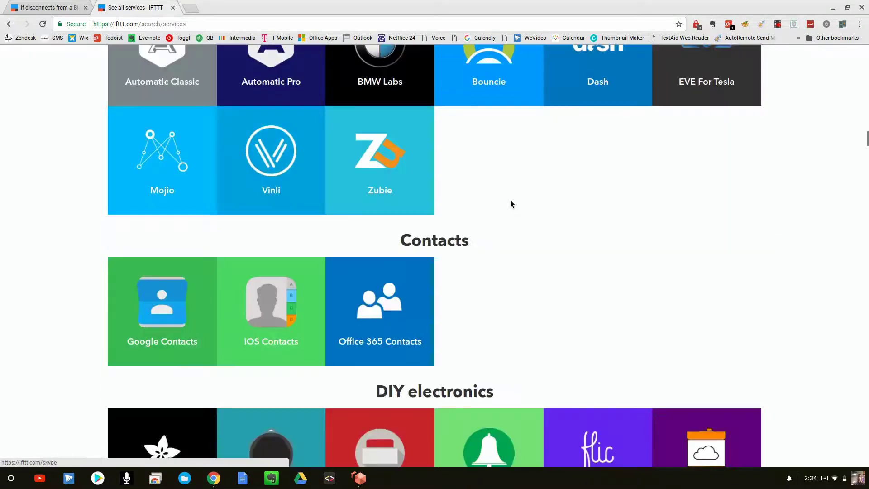
scroll(510, 201, down, 20)
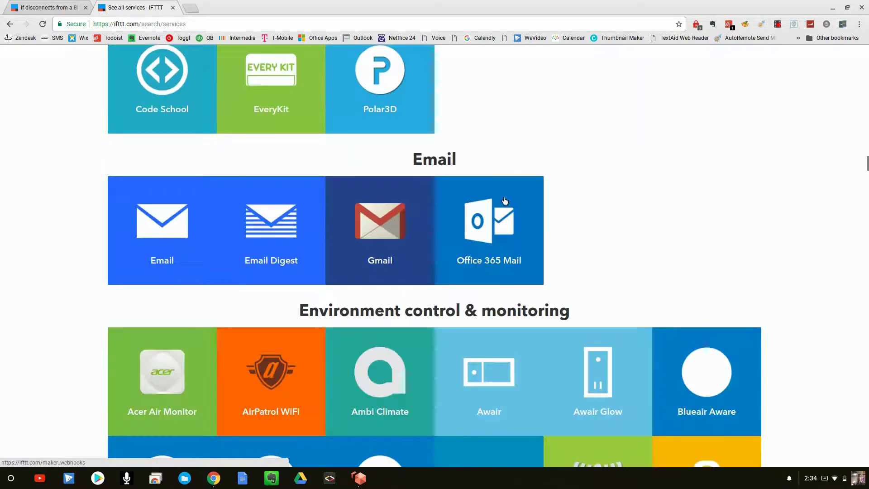
scroll(505, 200, down, 20)
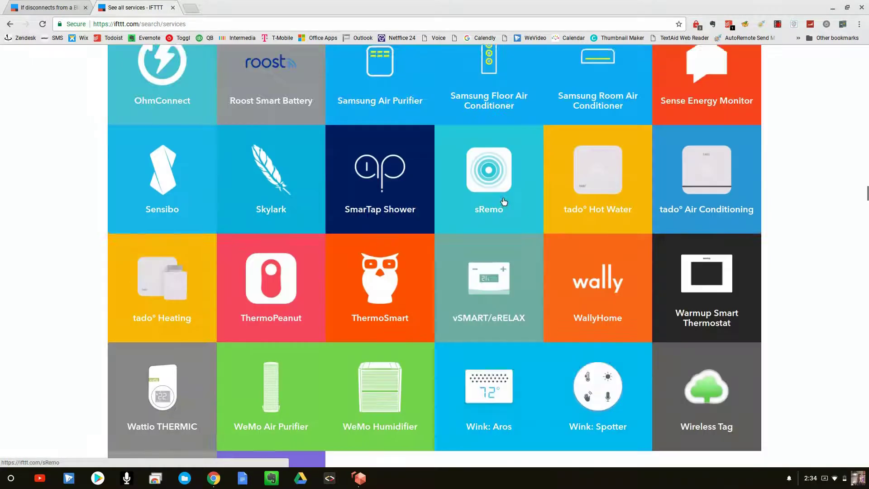
scroll(503, 201, down, 20)
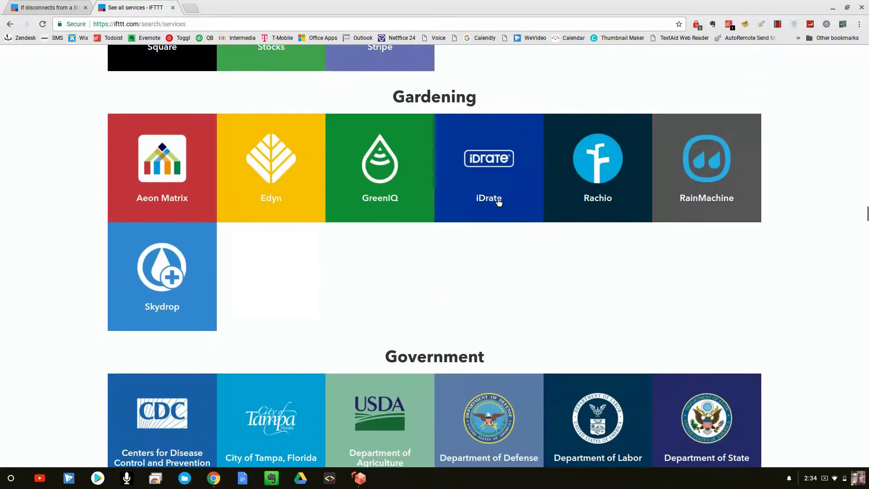
scroll(498, 202, down, 20)
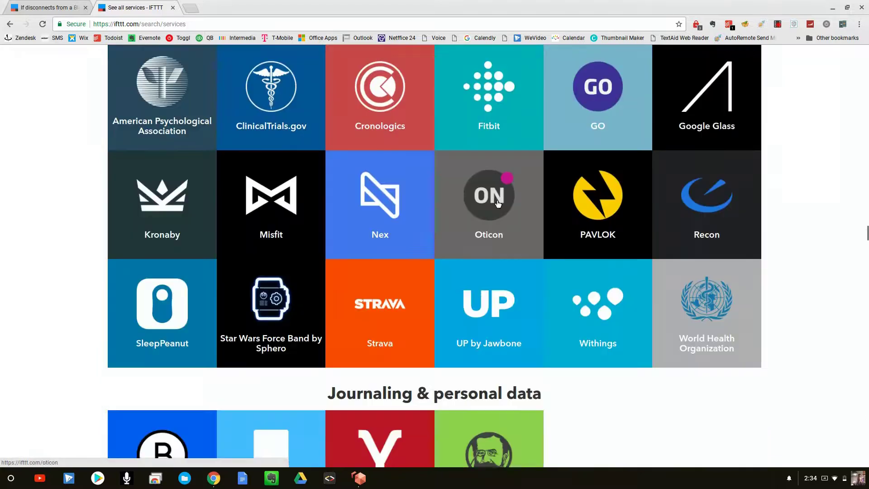
scroll(497, 201, down, 20)
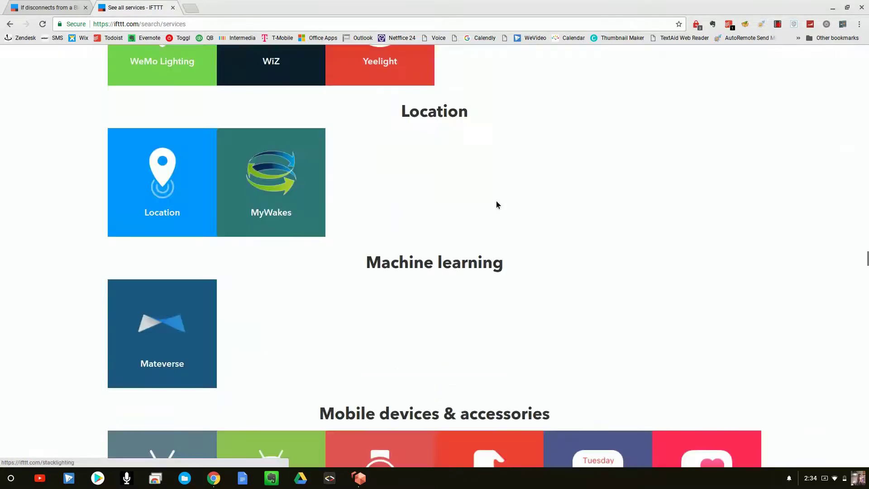
scroll(496, 204, down, 20)
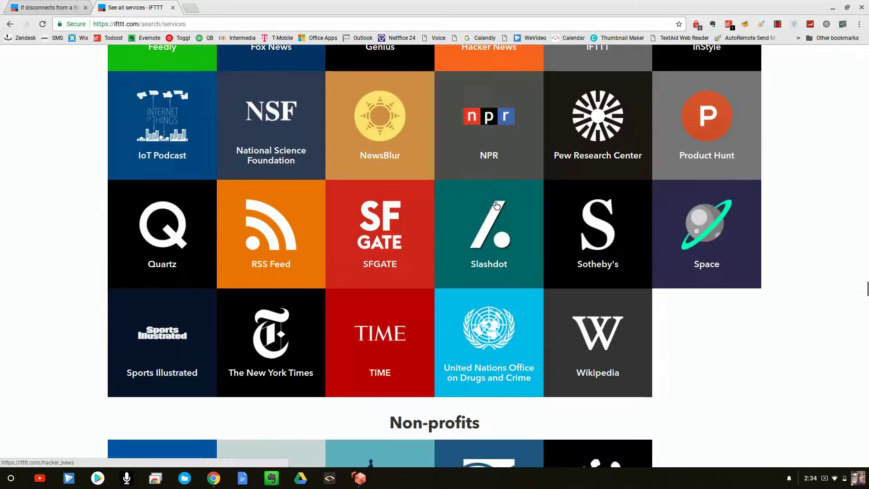
scroll(496, 205, down, 10)
scroll(493, 204, up, 20)
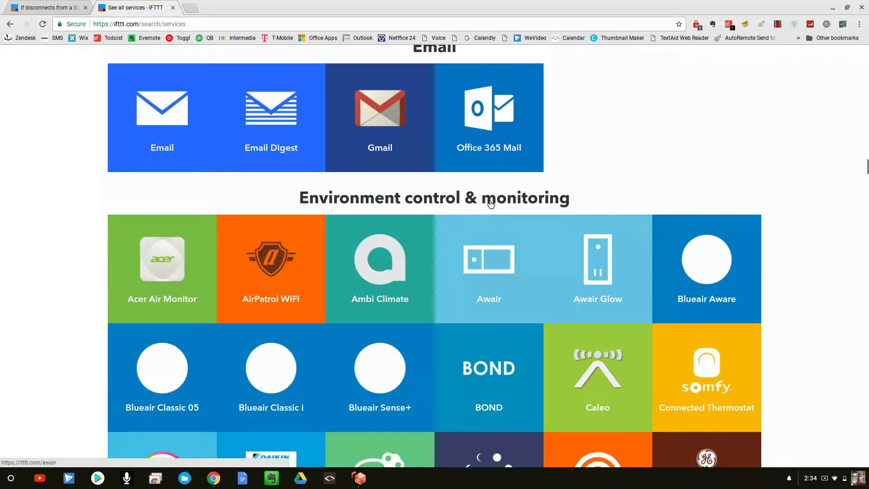
scroll(491, 204, up, 20)
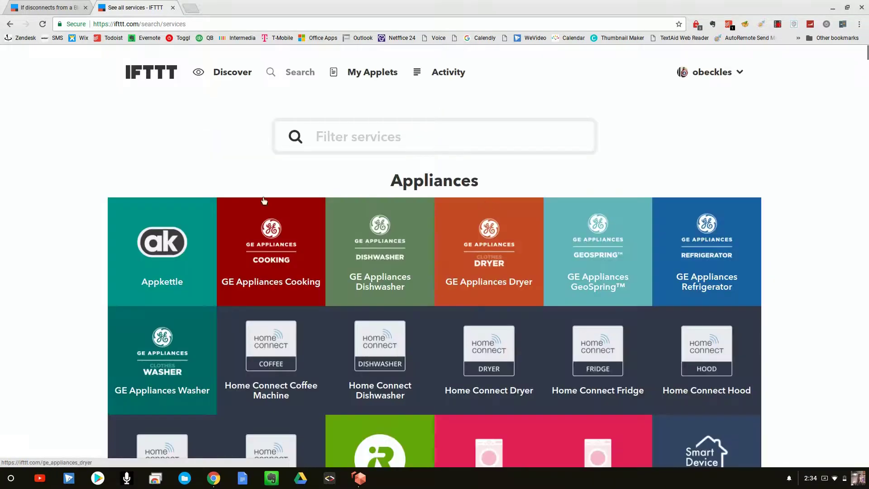
Open the GE Appliances Dishwasher service page and scroll down it
click(374, 246)
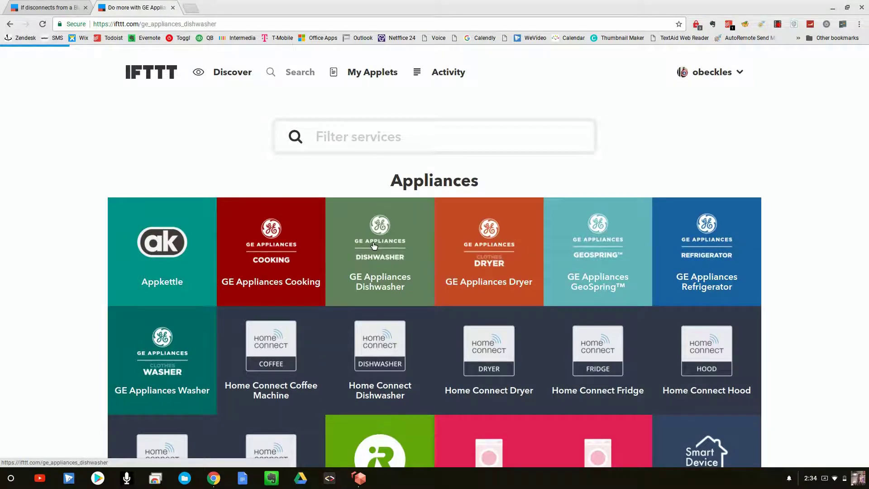
scroll(278, 174, down, 2)
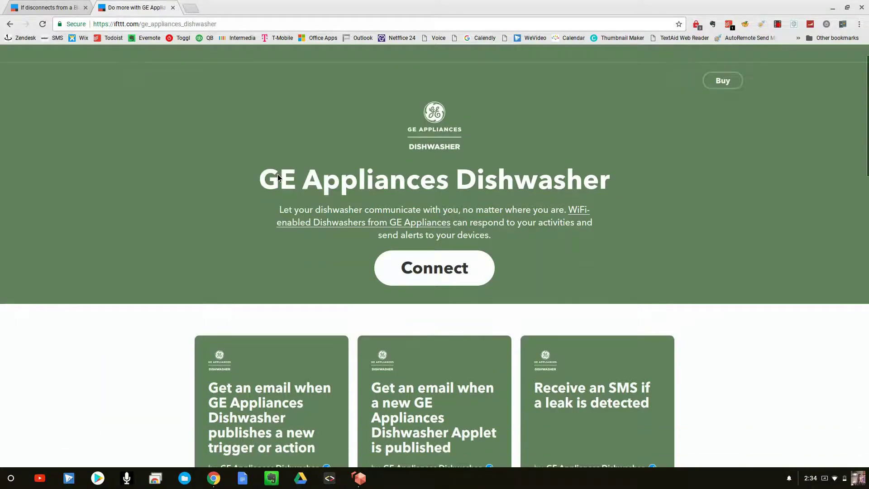
scroll(278, 174, down, 12)
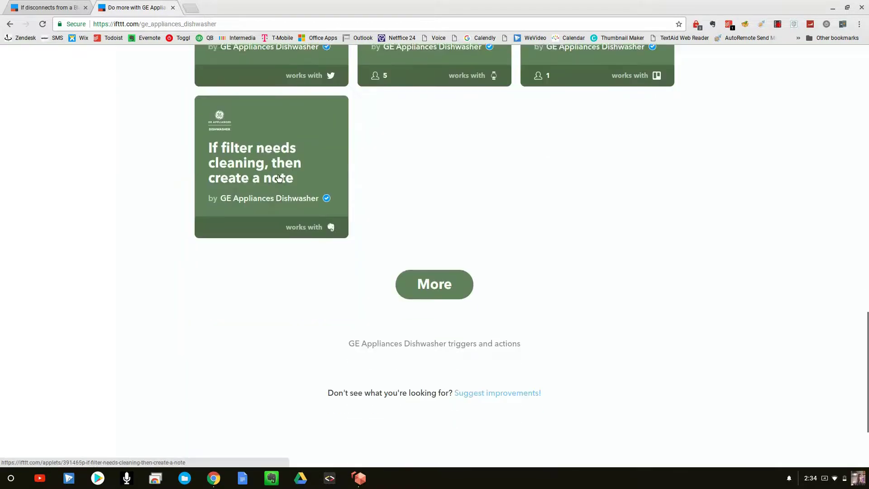
scroll(278, 178, down, 1)
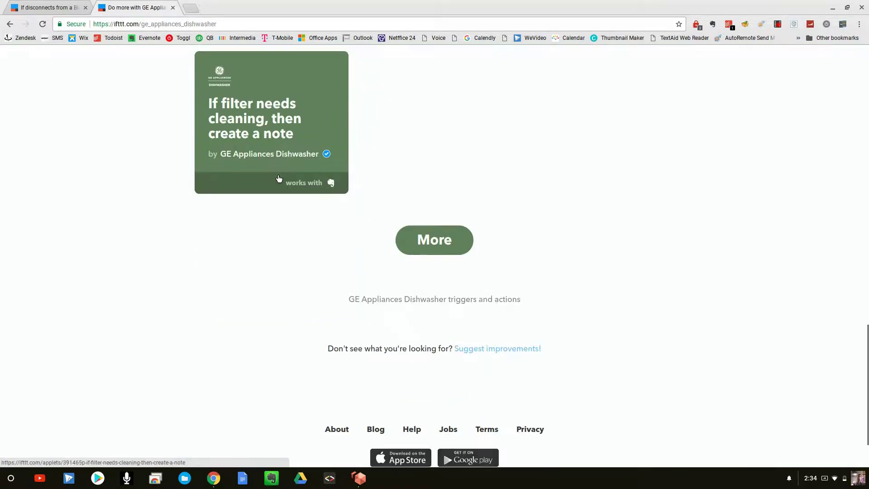
Review the Dishwasher's five triggers and actions, then go back toward the services list
click(443, 301)
scroll(440, 299, down, 2)
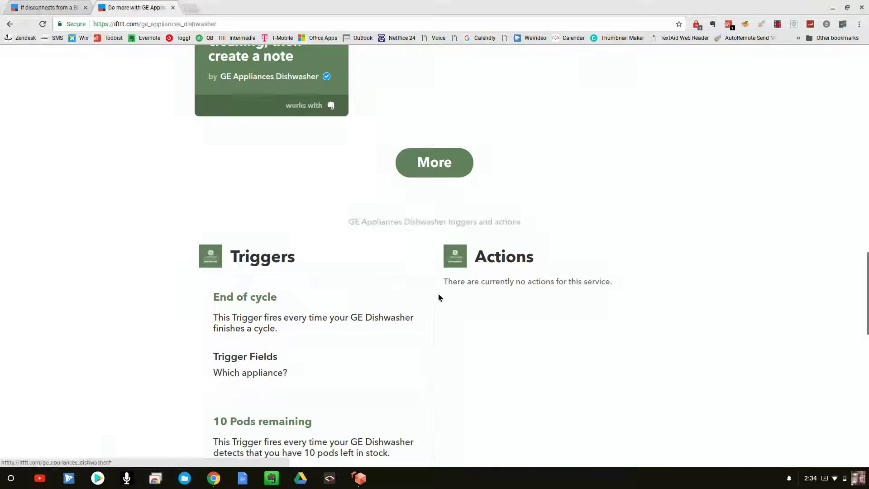
scroll(367, 274, down, 2)
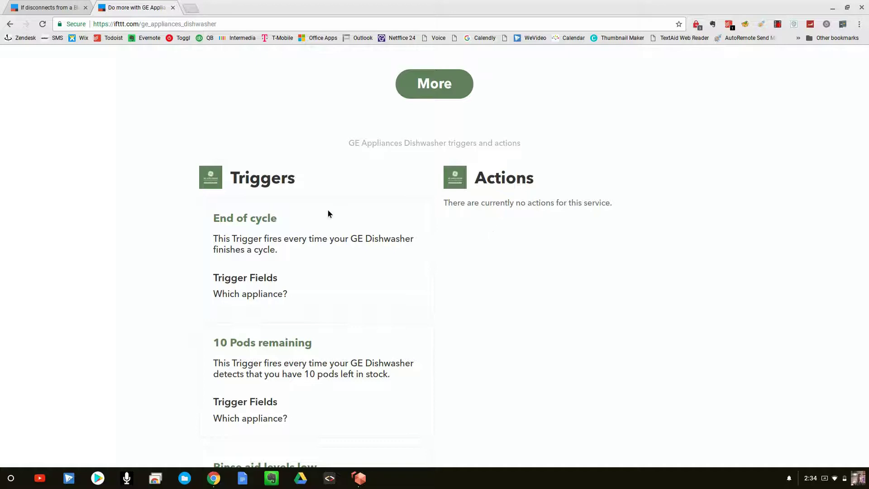
scroll(372, 227, down, 2)
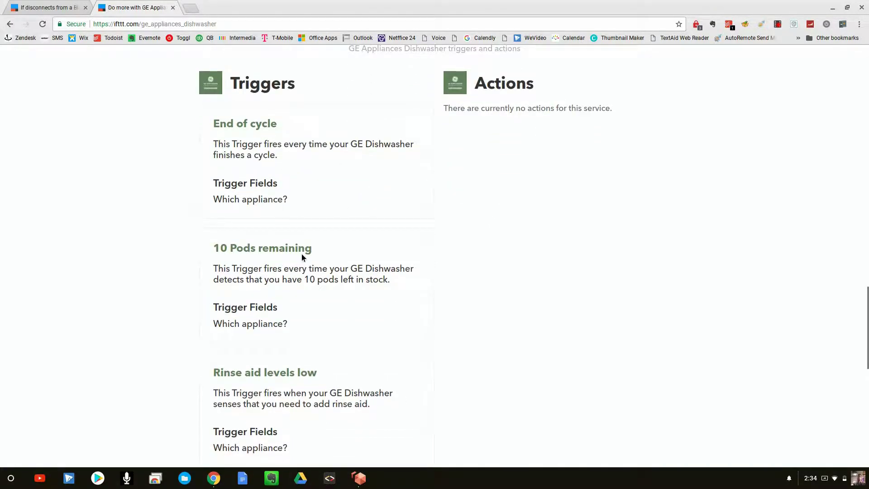
scroll(301, 254, down, 1)
scroll(301, 254, down, 1)
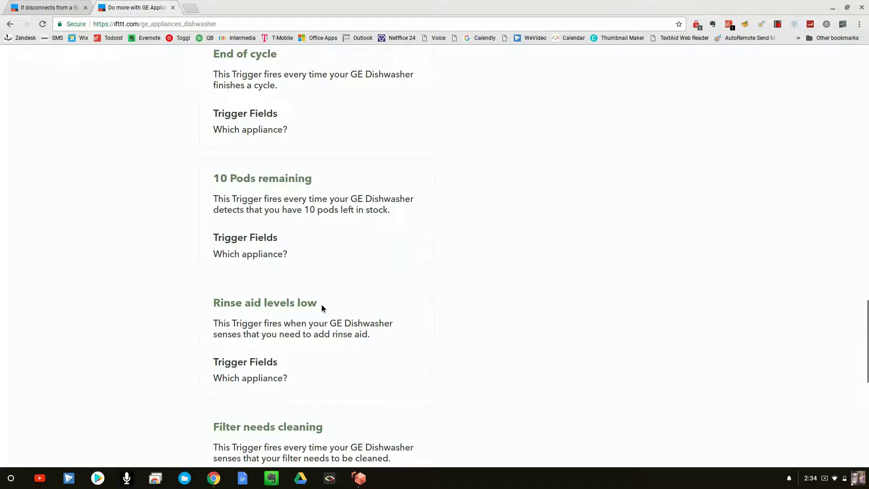
scroll(335, 298, down, 3)
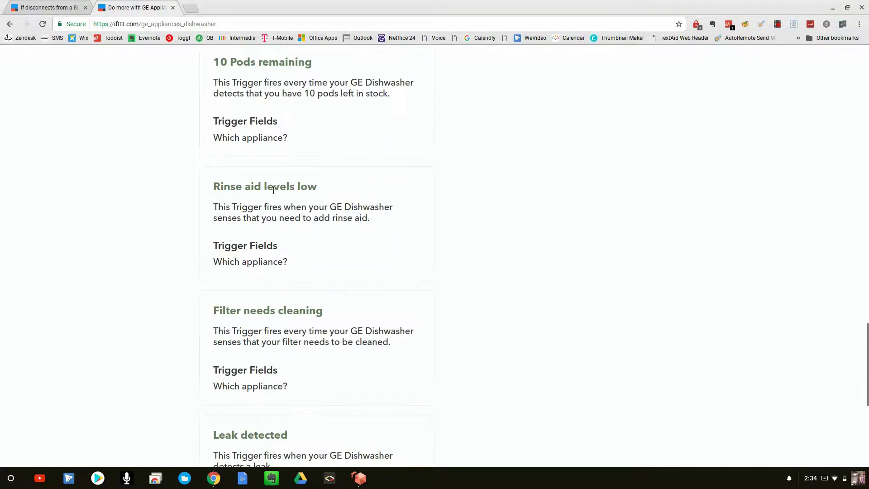
scroll(359, 196, down, 3)
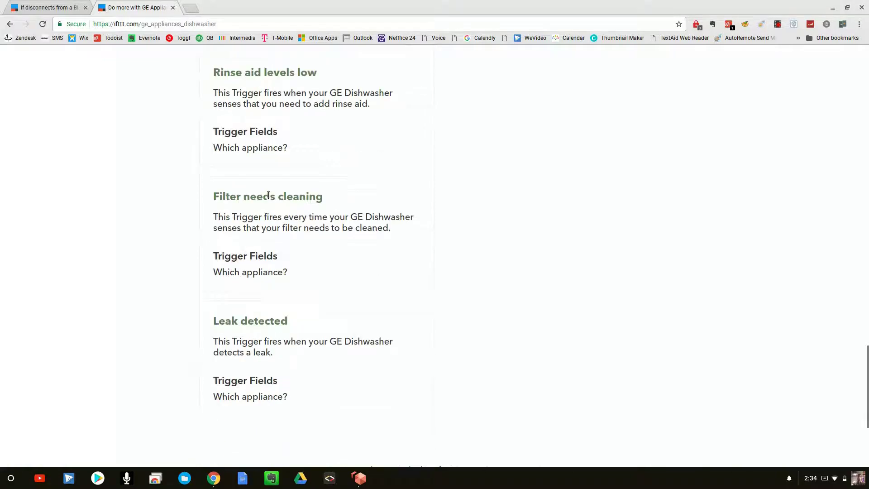
scroll(296, 269, down, 3)
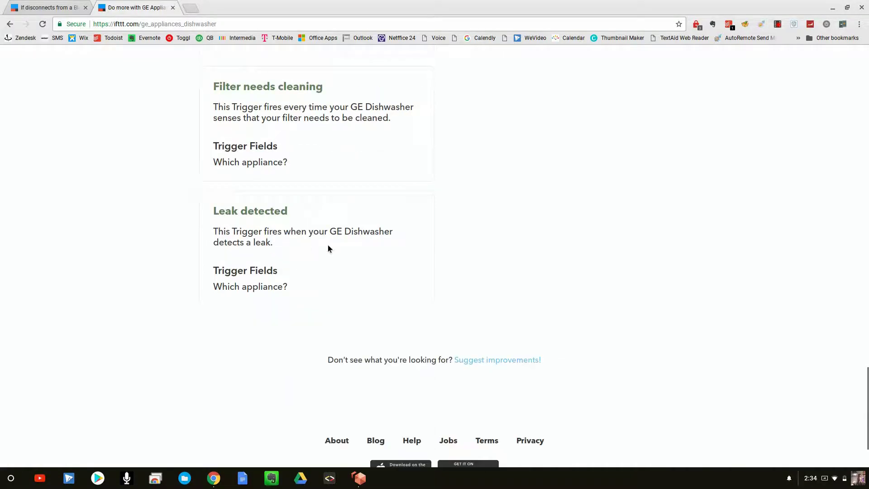
scroll(328, 246, up, 7)
scroll(323, 236, down, 9)
scroll(272, 204, up, 1)
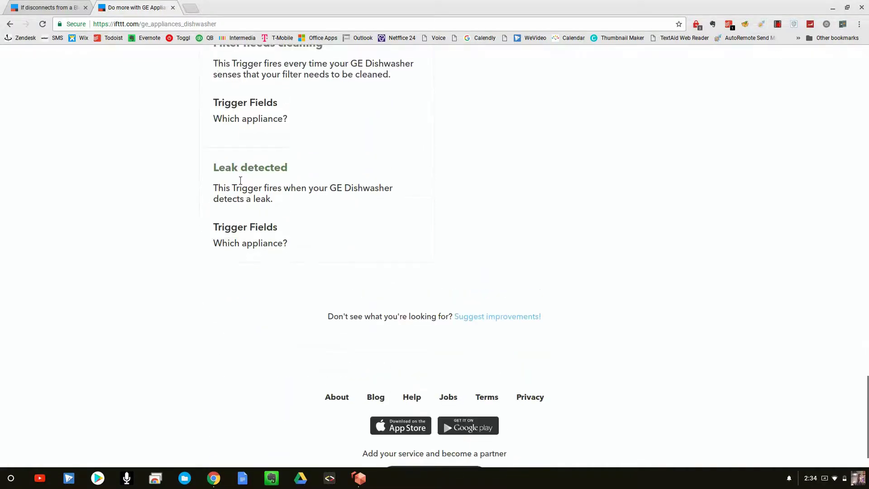
scroll(258, 180, up, 18)
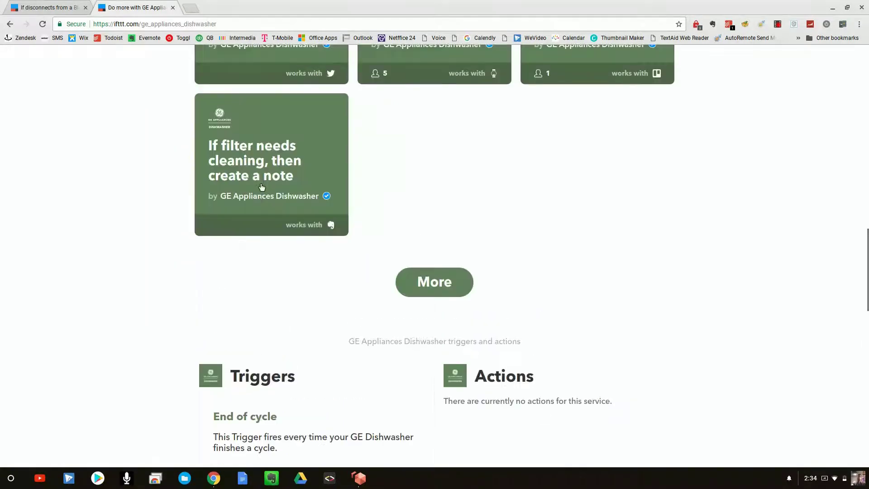
scroll(262, 186, up, 7)
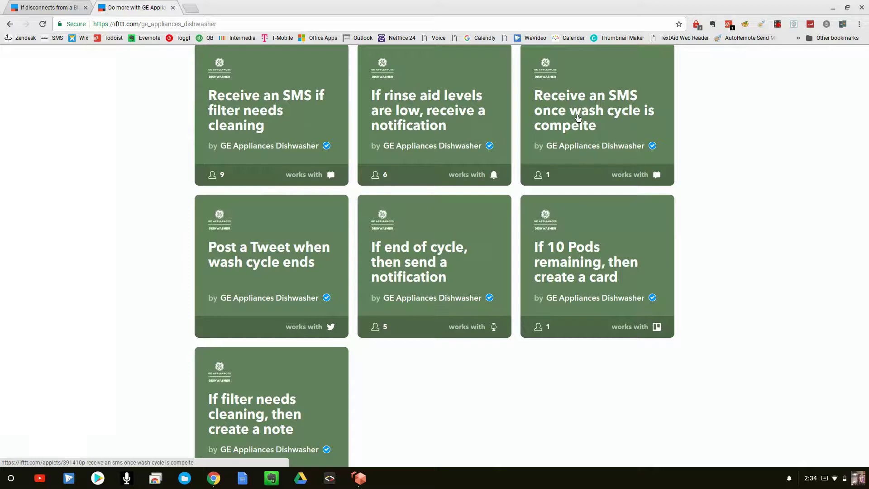
scroll(577, 118, up, 2)
scroll(280, 114, down, 1)
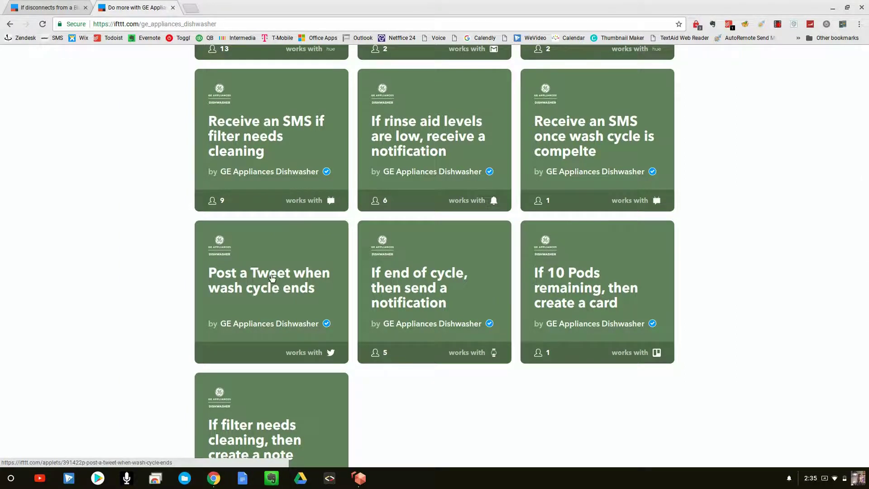
scroll(272, 278, up, 15)
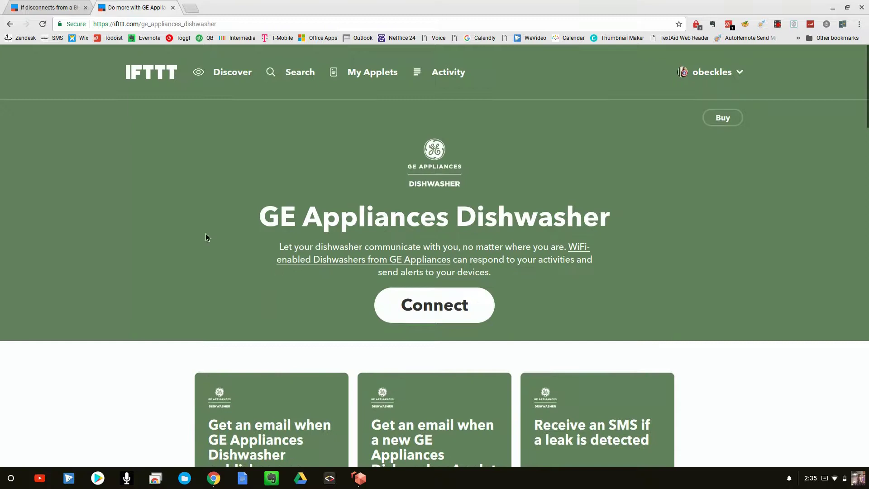
key(alt+Left)
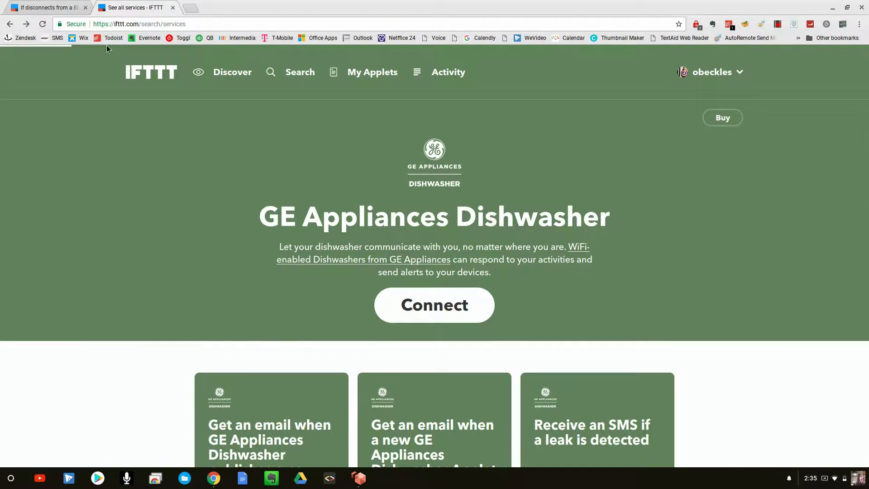
Return to the full list of all services on the services tab
click(66, 4)
click(152, 5)
click(10, 24)
Scroll through the entire services catalogue to its end
scroll(157, 144, down, 2)
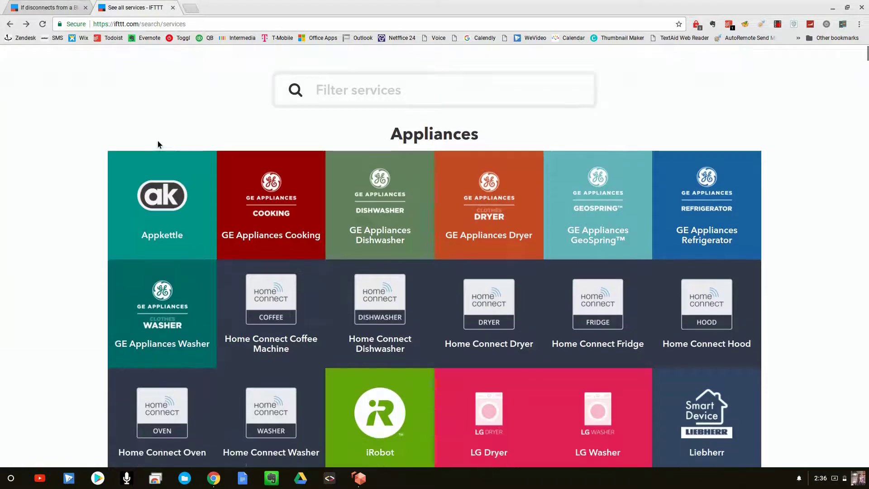
scroll(158, 144, down, 2)
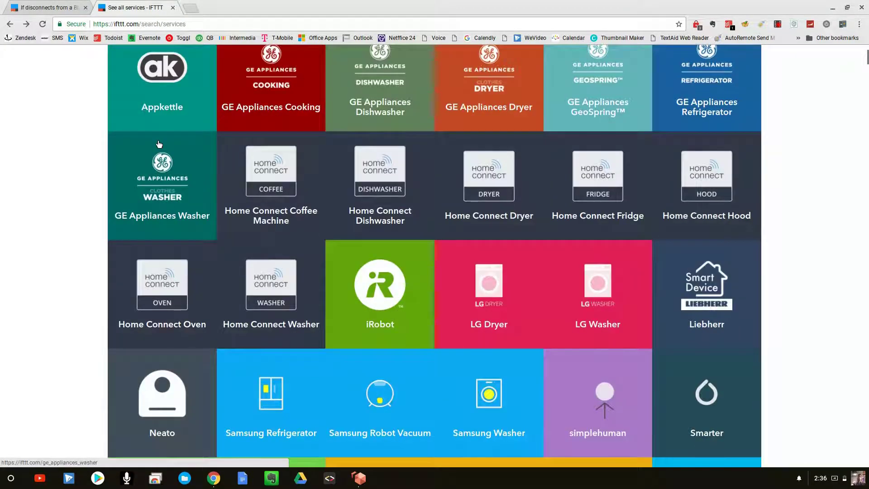
scroll(158, 144, down, 3)
scroll(159, 144, down, 1)
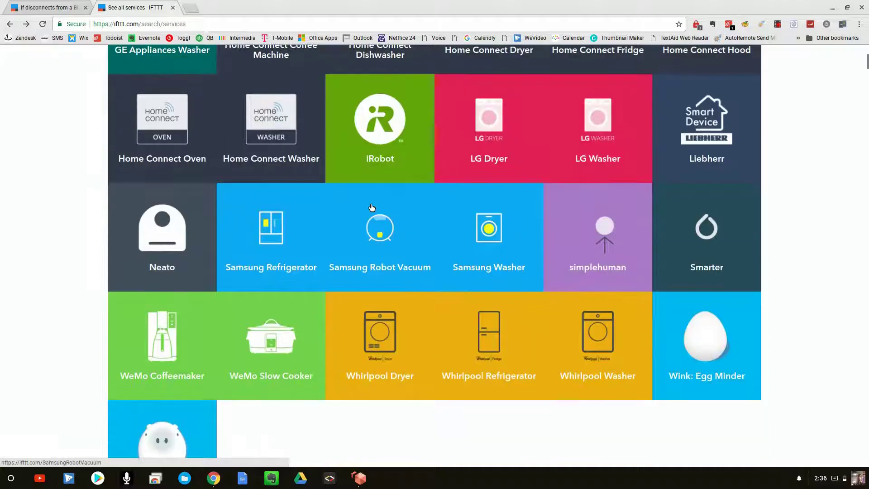
scroll(371, 207, down, 1)
scroll(371, 208, down, 1)
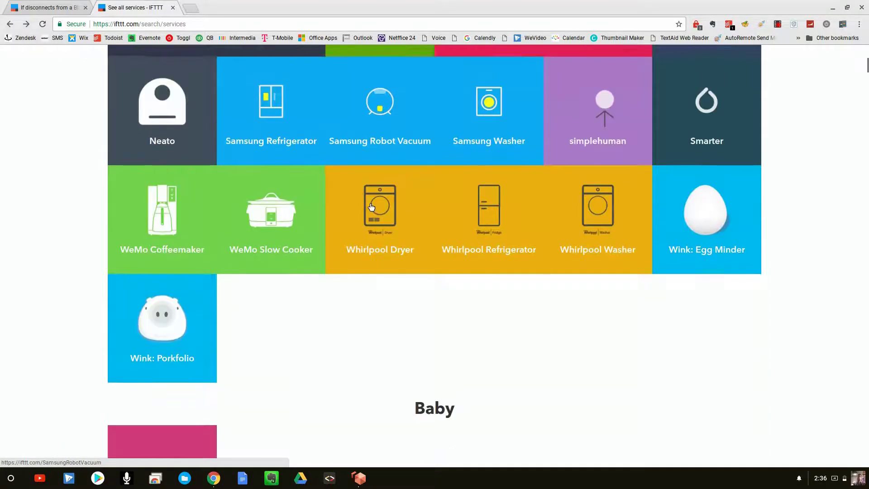
scroll(370, 206, down, 1)
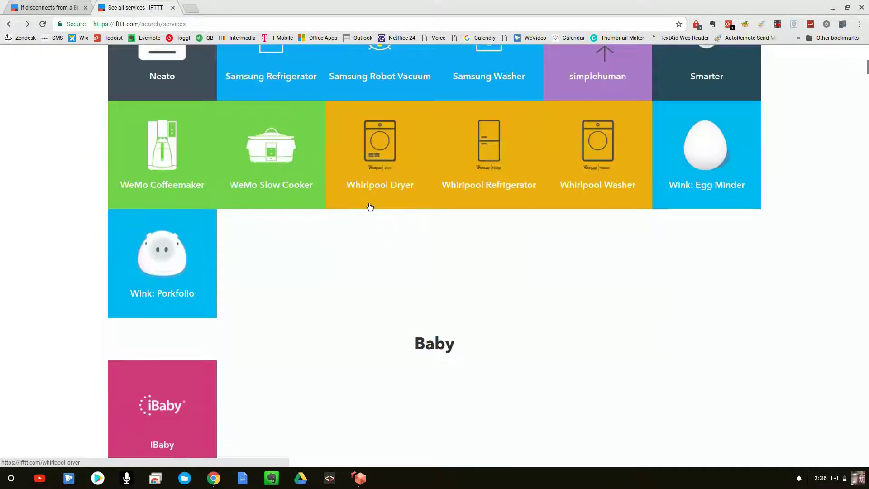
scroll(370, 206, down, 2)
scroll(369, 204, down, 4)
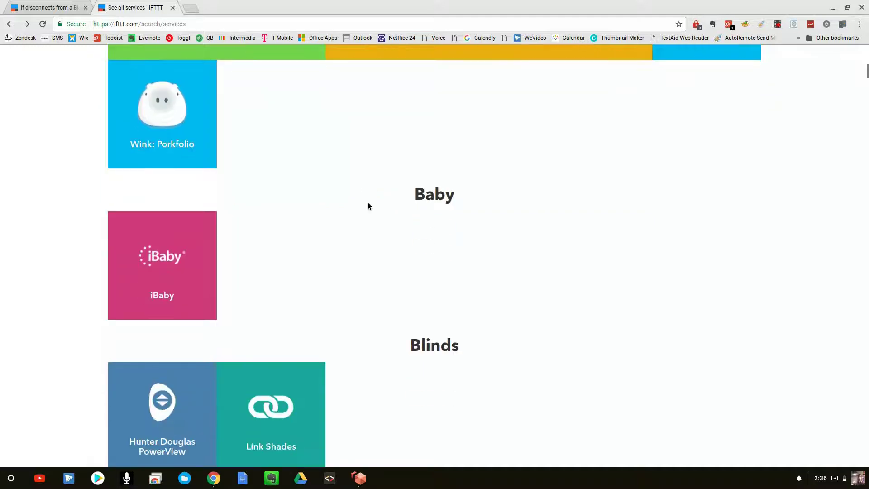
scroll(368, 204, down, 2)
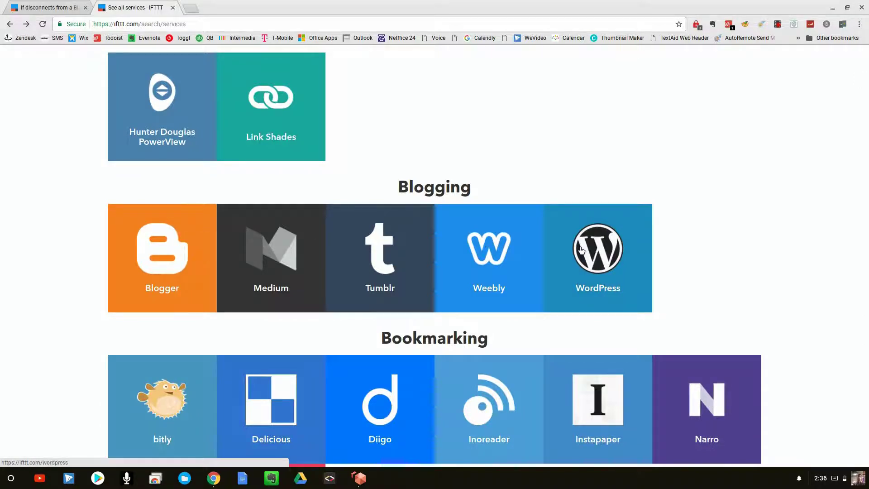
scroll(599, 250, down, 3)
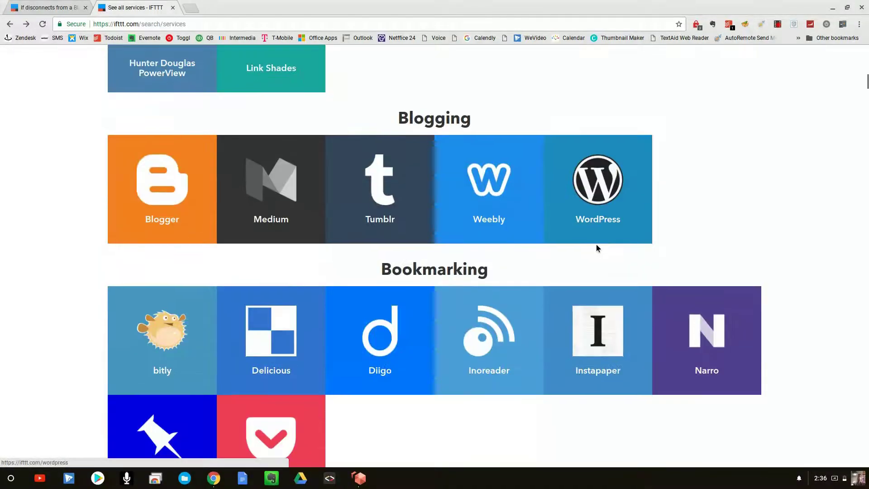
scroll(584, 244, down, 3)
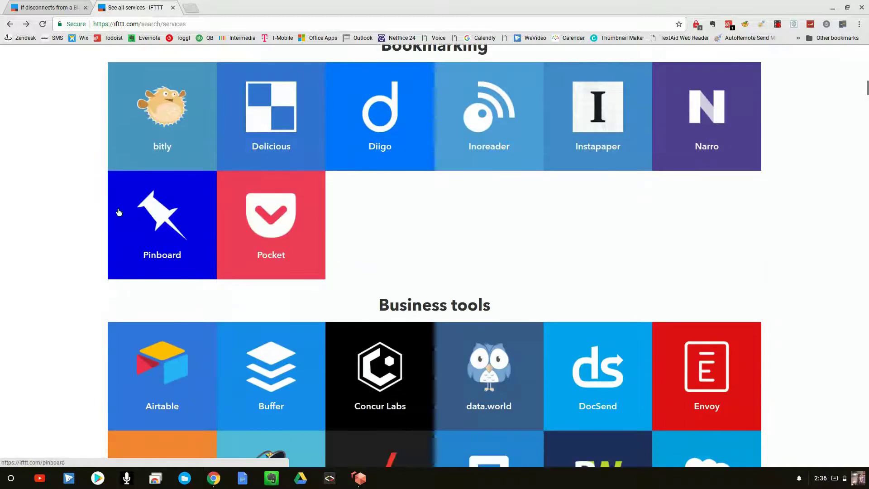
scroll(584, 221, down, 2)
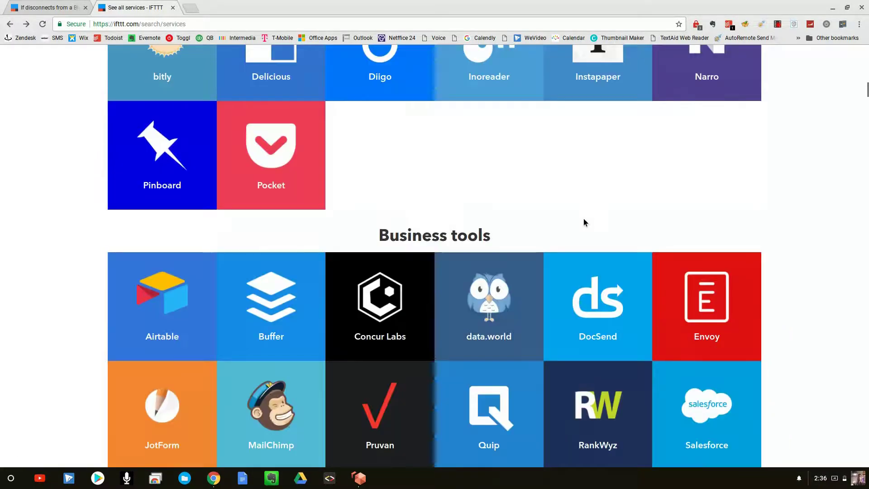
scroll(233, 121, down, 2)
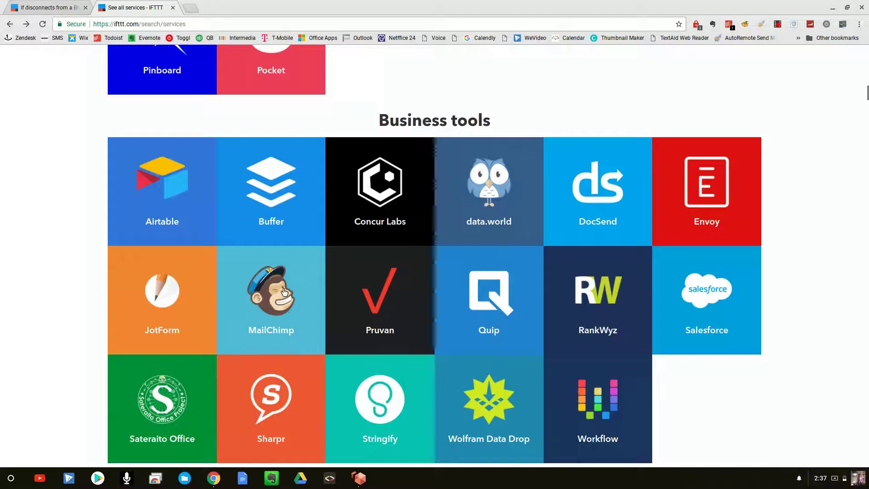
scroll(812, 221, down, 3)
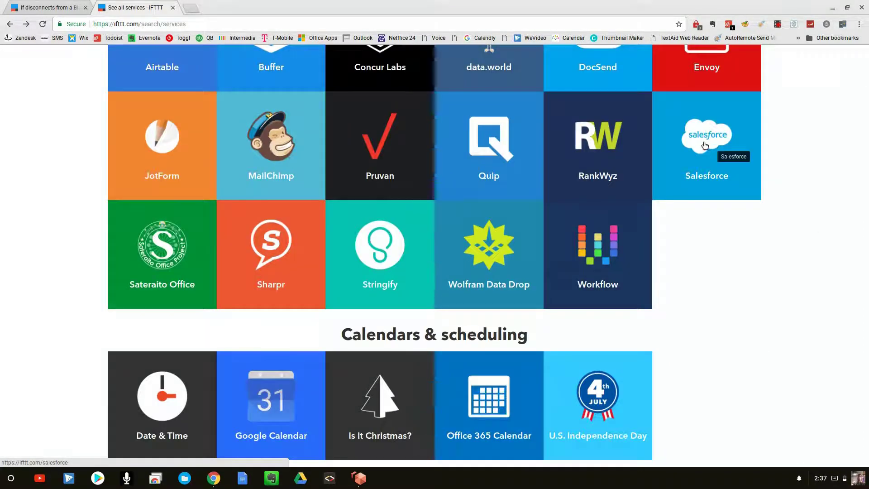
scroll(702, 143, down, 3)
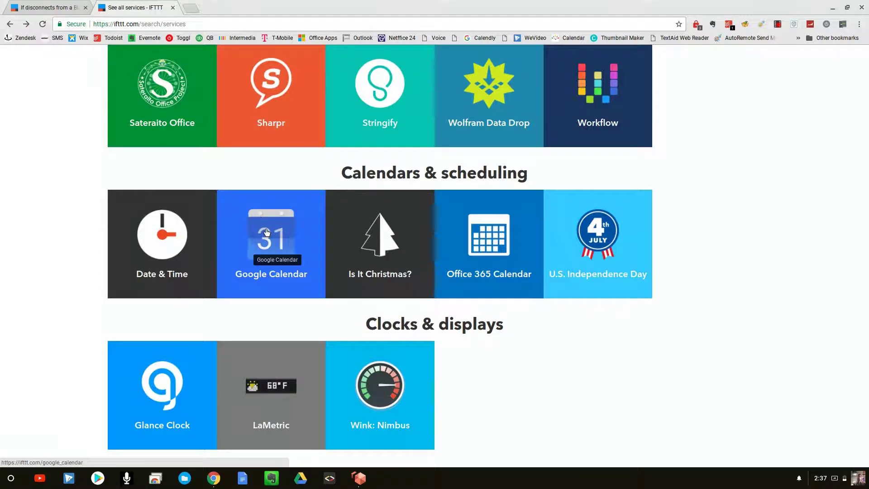
scroll(371, 271, down, 3)
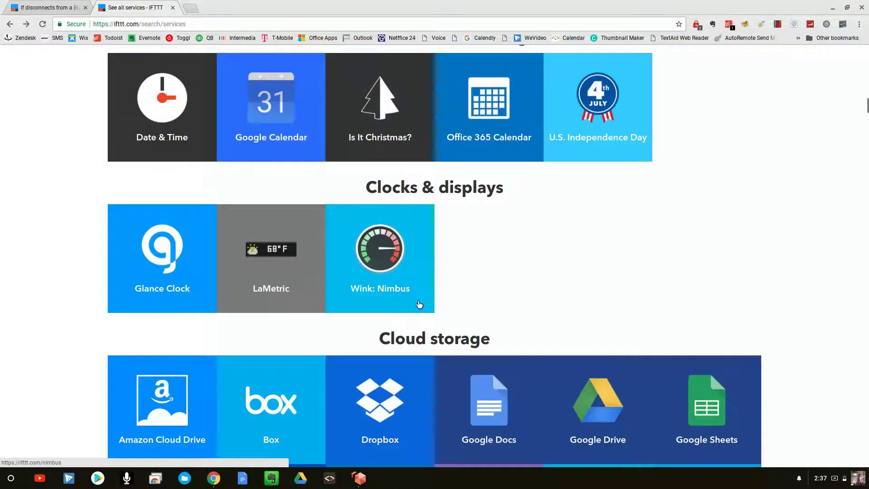
scroll(419, 304, down, 4)
scroll(562, 207, down, 2)
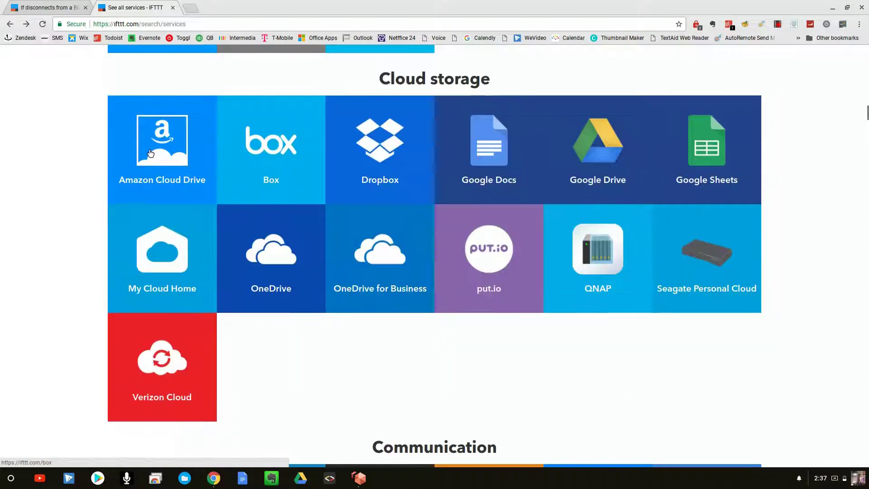
scroll(298, 194, down, 3)
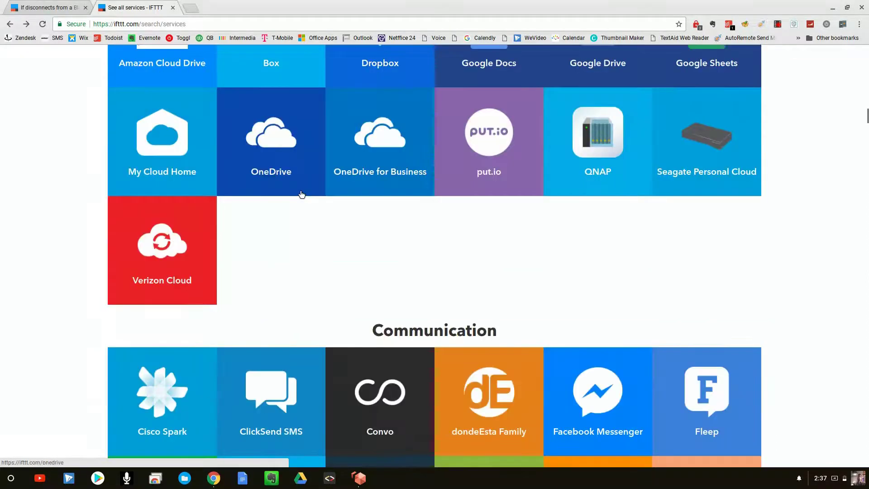
scroll(419, 219, down, 5)
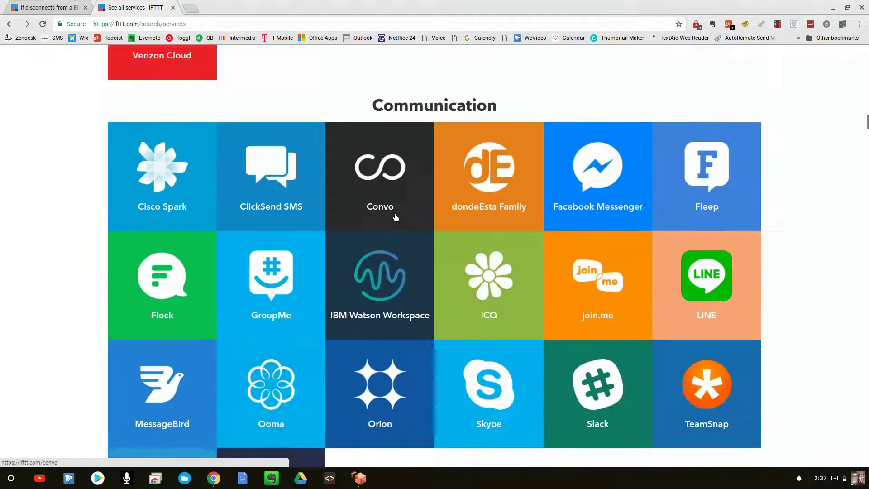
scroll(395, 218, down, 8)
scroll(242, 153, up, 17)
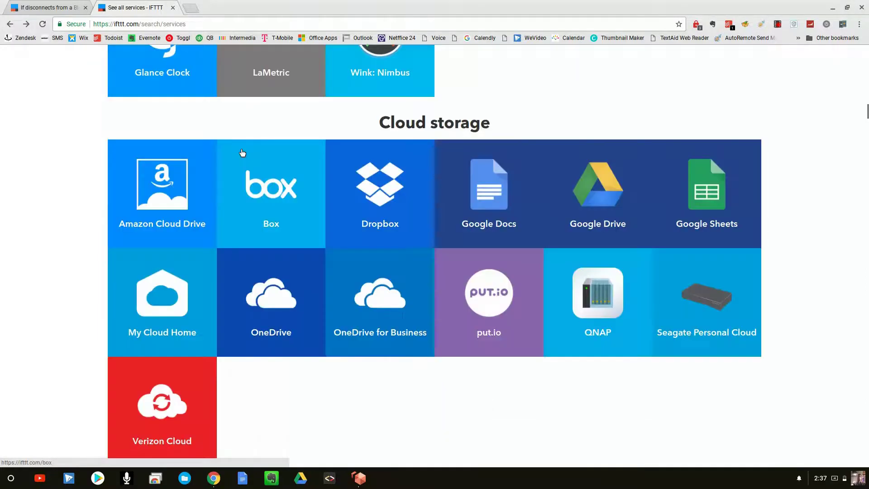
scroll(243, 153, up, 4)
Bring the Bluetooth applet tab forward and open My Applets from its breadcrumb
click(52, 3)
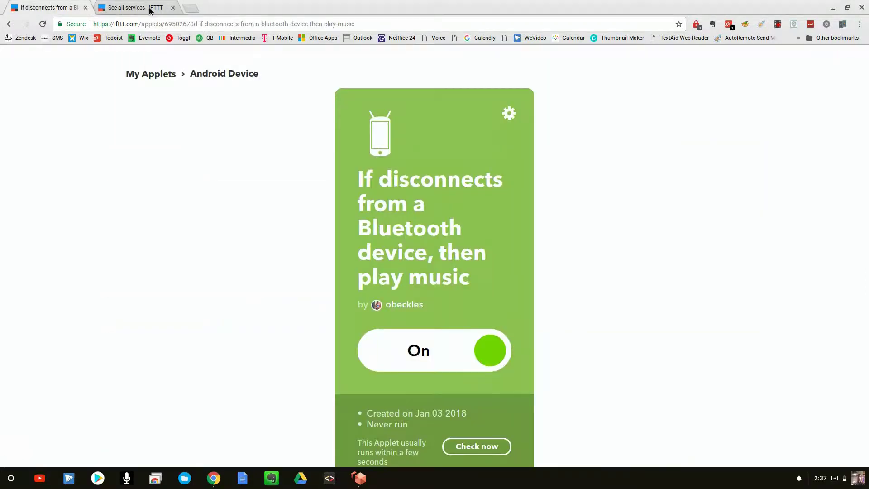
click(151, 8)
click(57, 5)
click(165, 76)
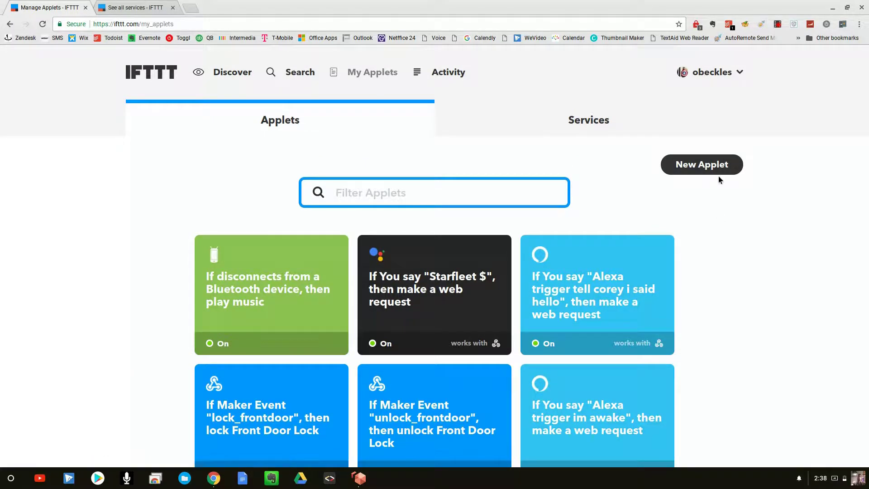
Back out of New Applet, reload My Applets, and confirm the Bluetooth-disconnect applet is off
click(709, 165)
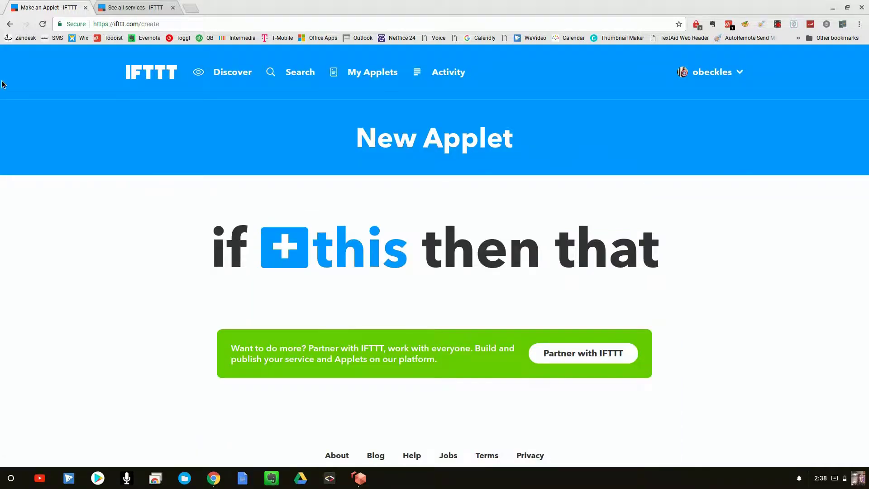
click(9, 24)
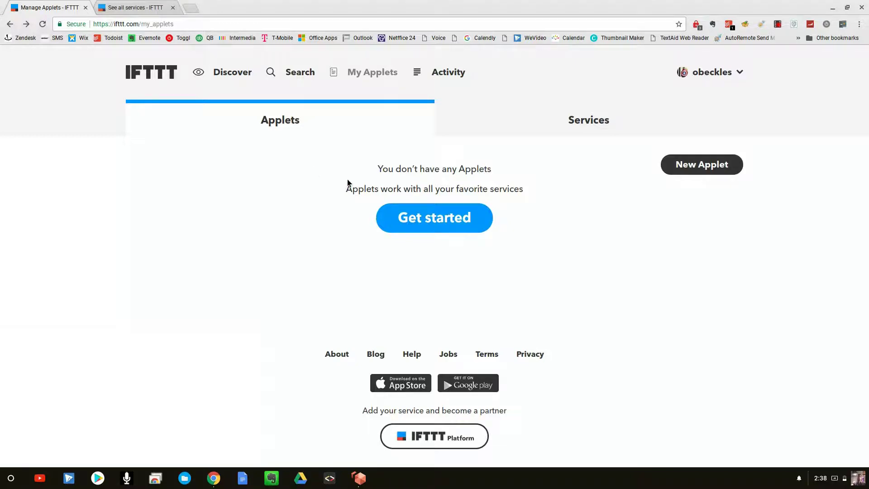
click(42, 25)
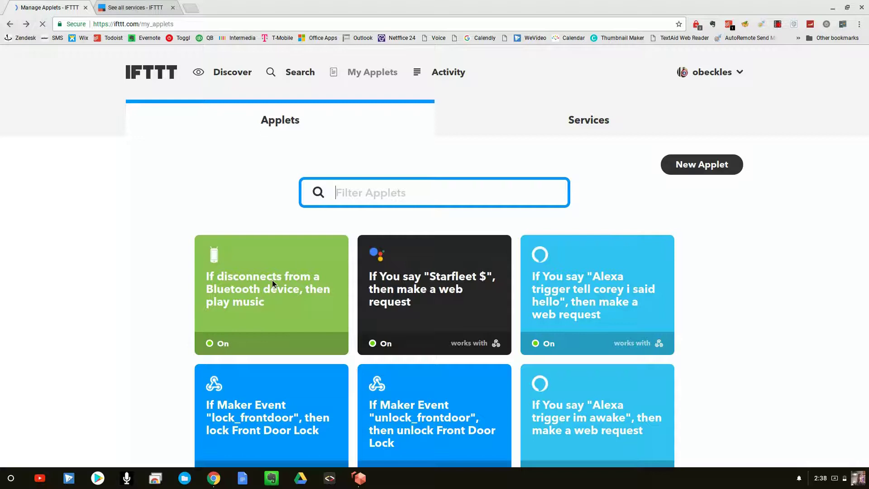
click(272, 279)
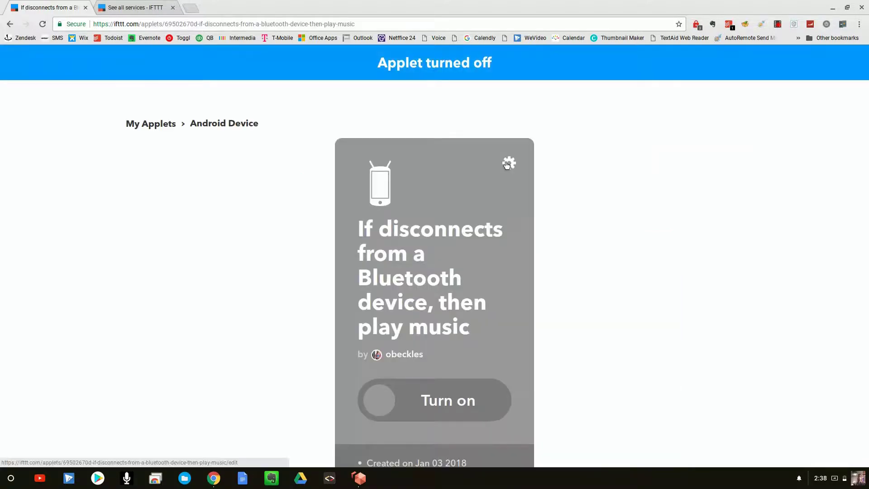
click(9, 26)
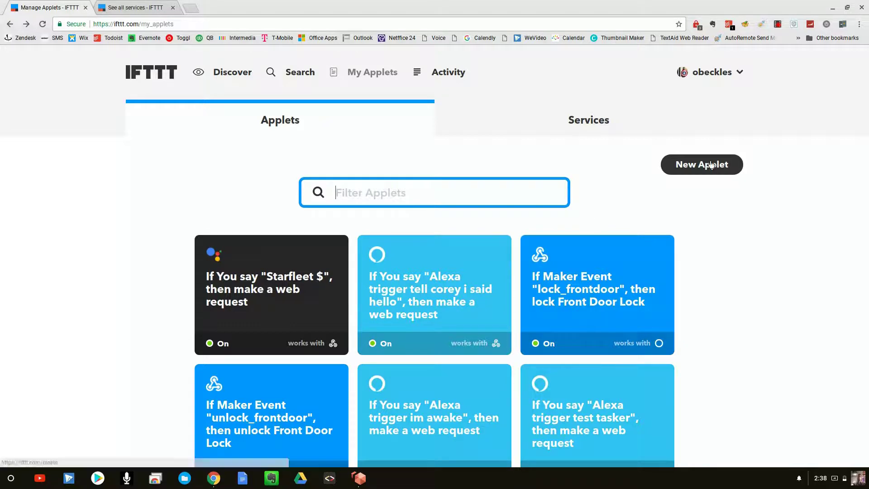
Start another new applet with Amazon Alexa as the trigger service
click(697, 169)
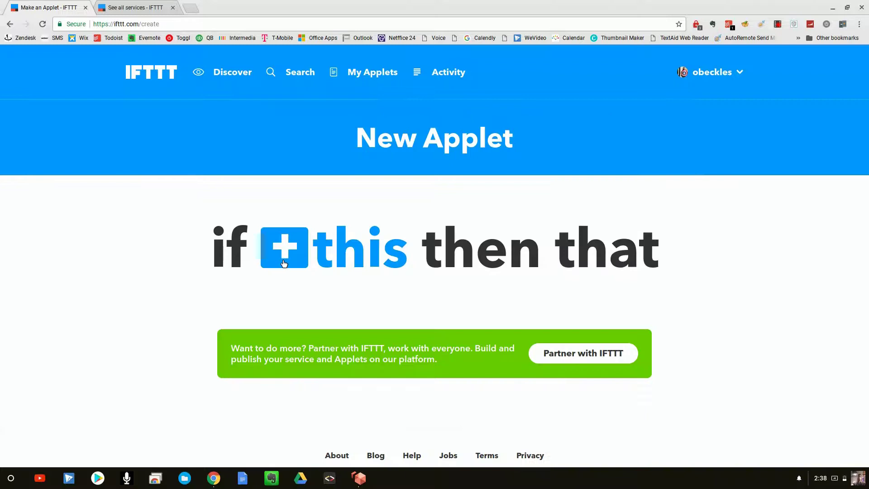
click(287, 251)
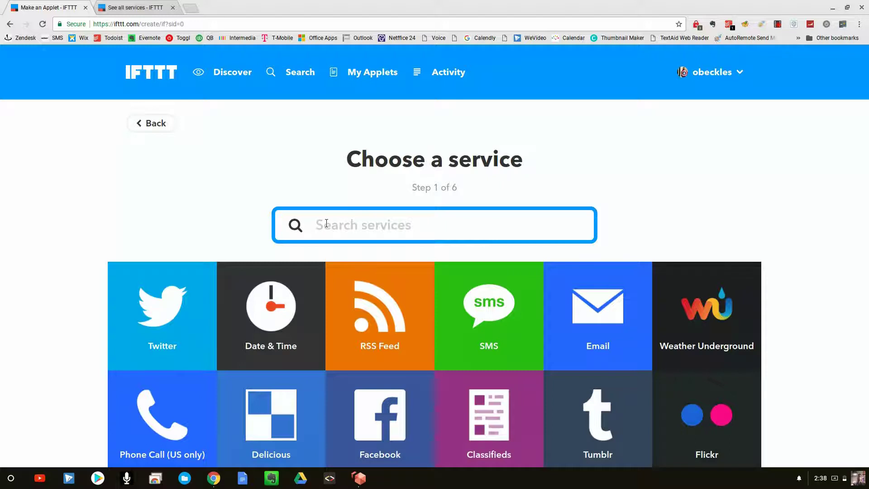
text(alex)
click(418, 303)
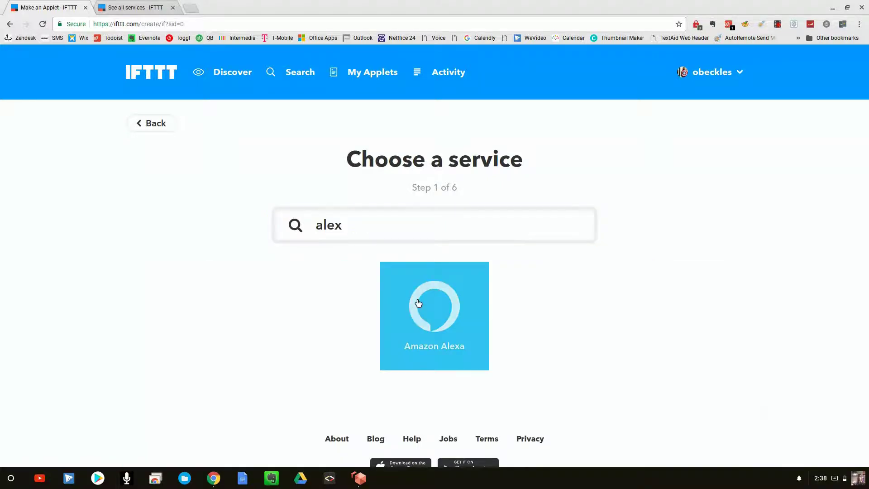
Choose Alexa's 'Say a specific phrase' trigger and focus its 'What phrase?' field
scroll(249, 279, down, 1)
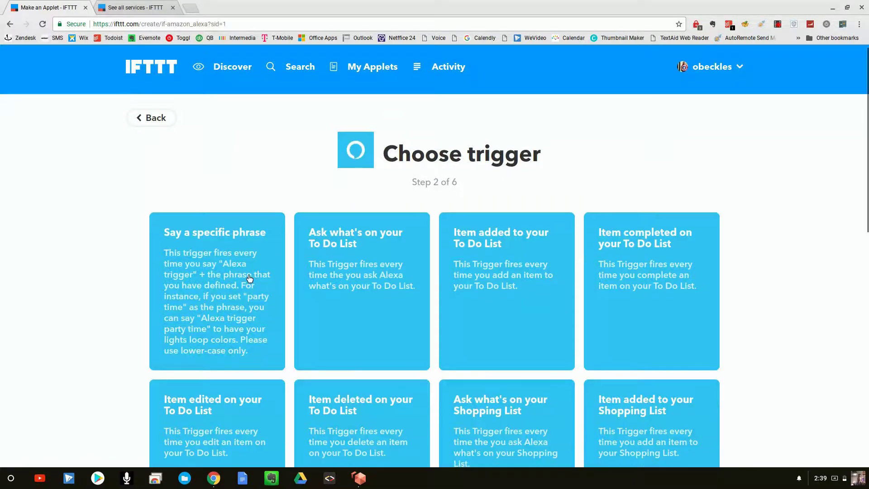
scroll(249, 278, down, 2)
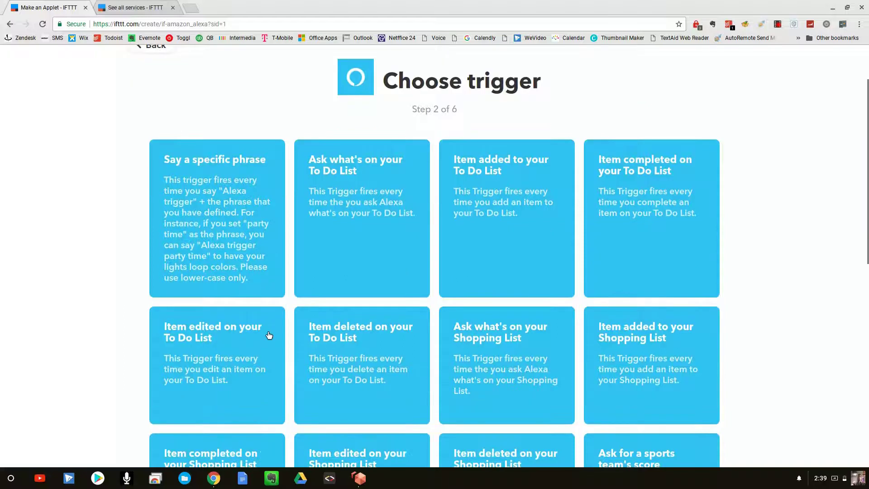
scroll(626, 351, down, 4)
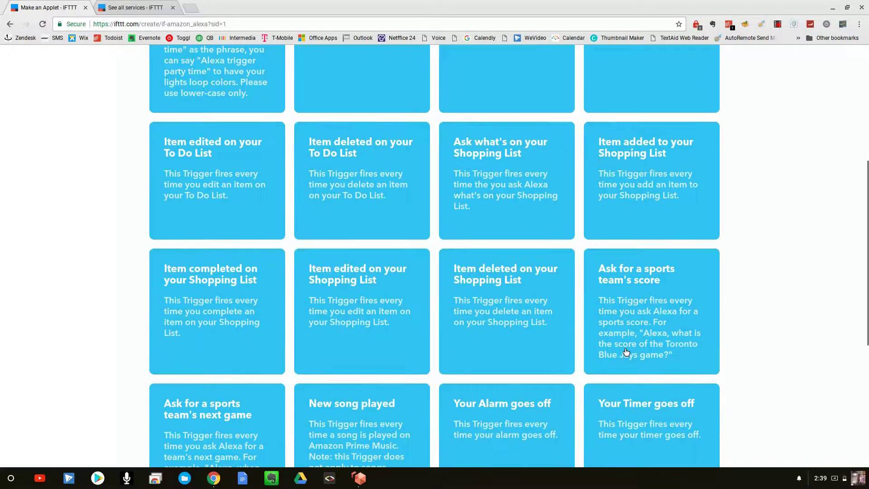
scroll(625, 352, down, 1)
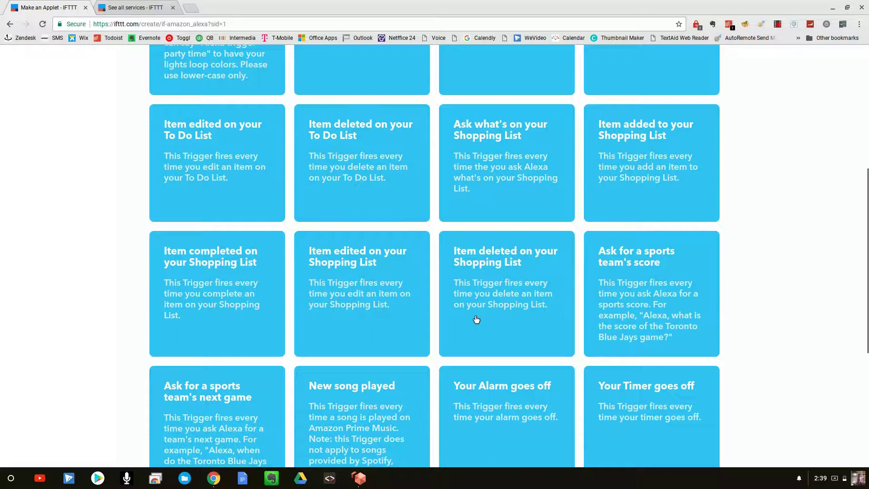
scroll(476, 320, down, 2)
scroll(195, 325, up, 8)
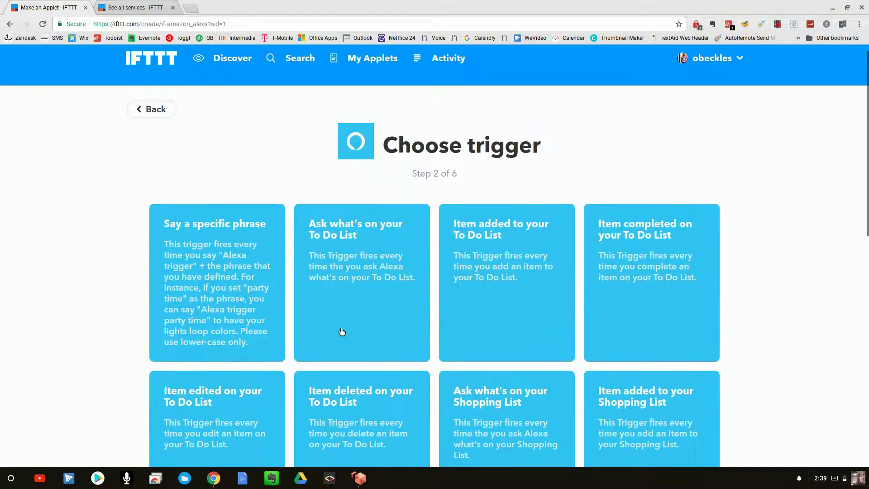
scroll(196, 247, up, 1)
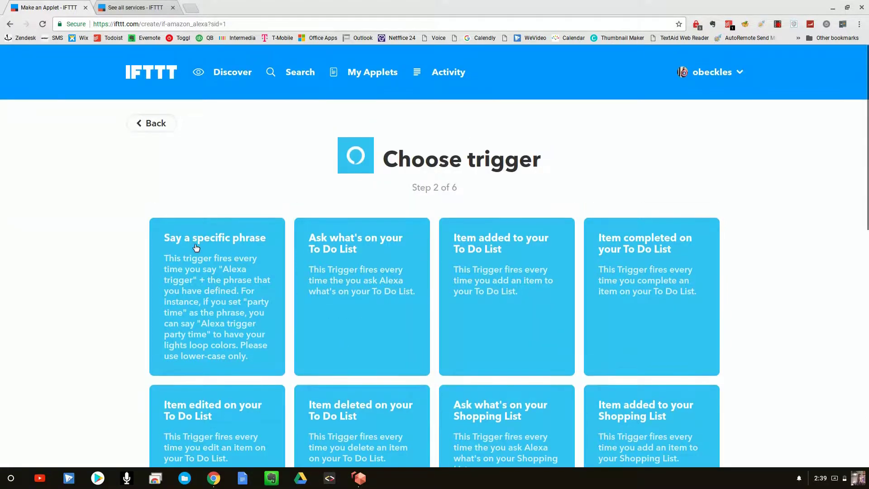
click(198, 242)
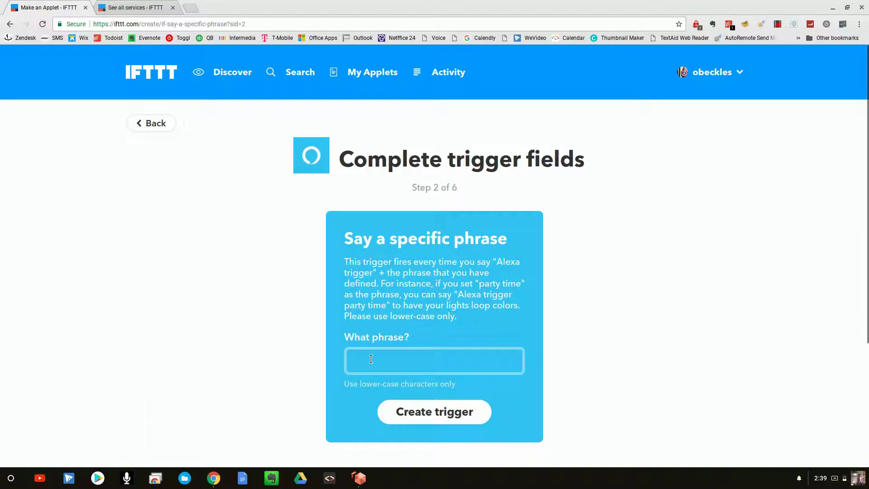
click(371, 359)
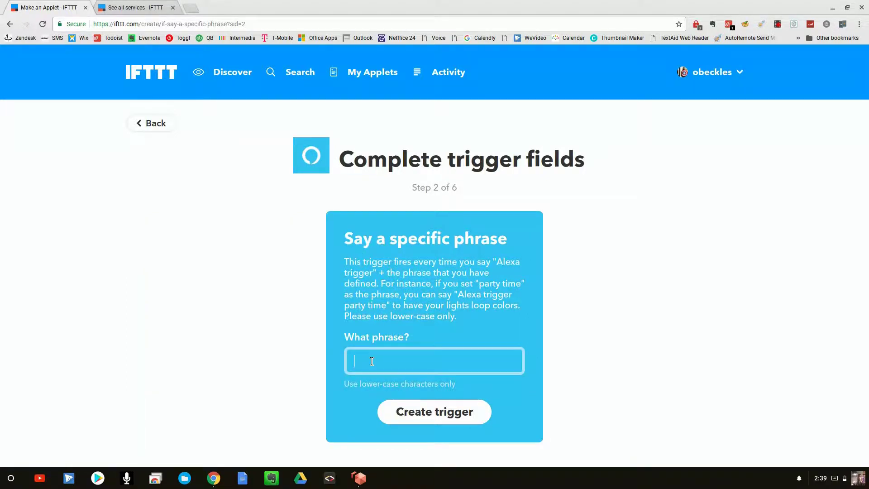
Enter 'show them what you can do' as the Alexa phrase and create the trigger
text(show them what you can do)
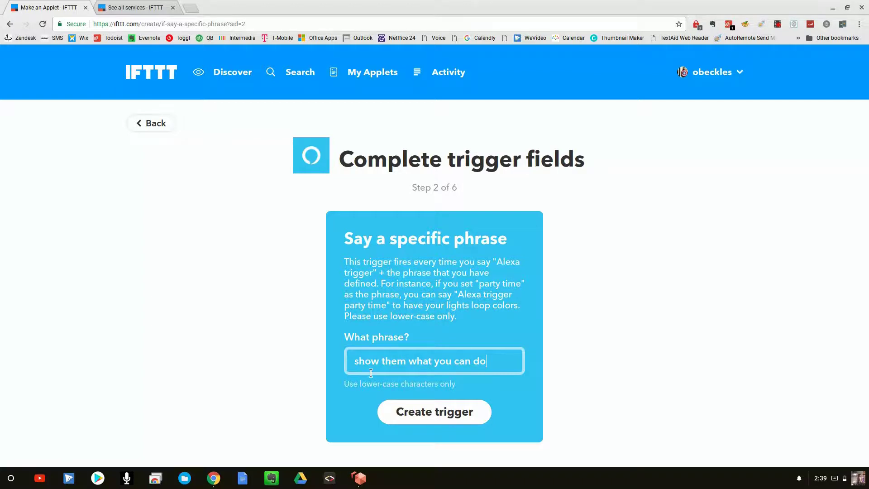
click(444, 415)
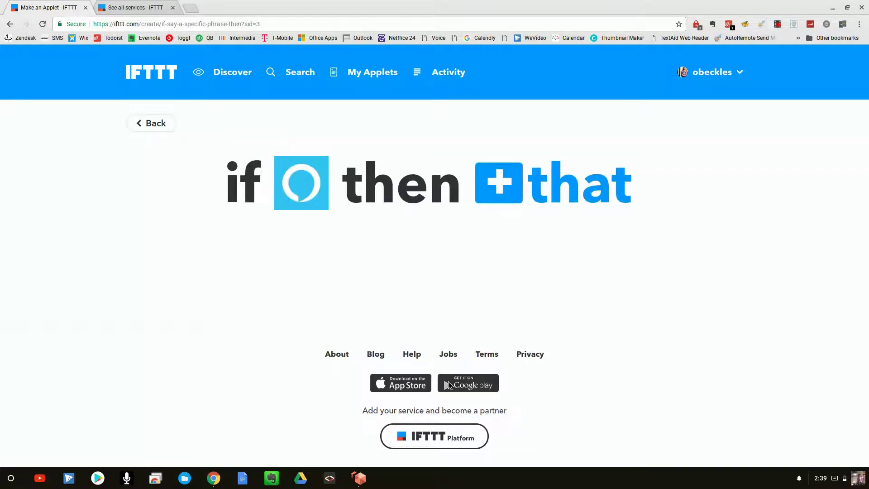
Choose the Phone Call 'Call my phone' action with the message 'I can do just about anything!'
click(532, 180)
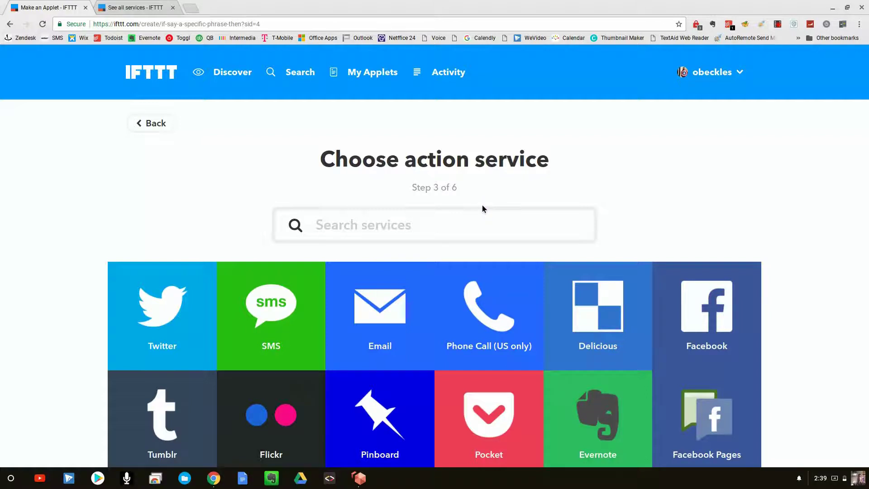
click(462, 310)
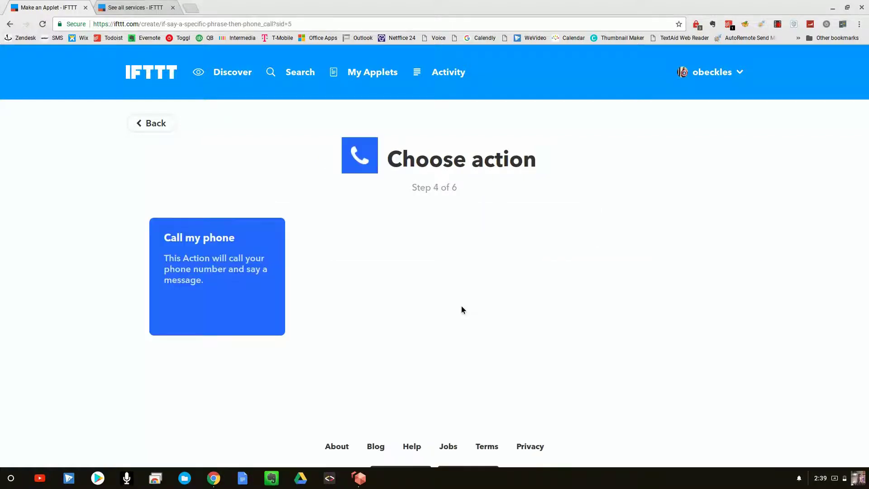
click(200, 242)
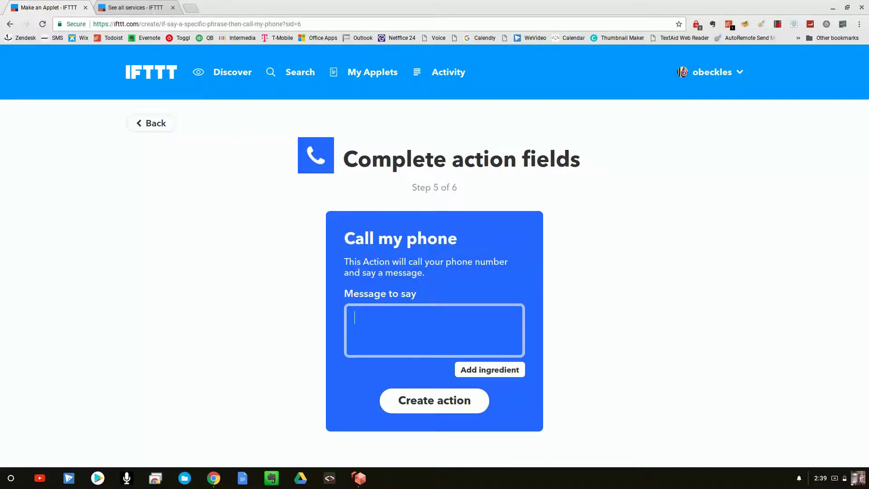
text(I can do just about a)
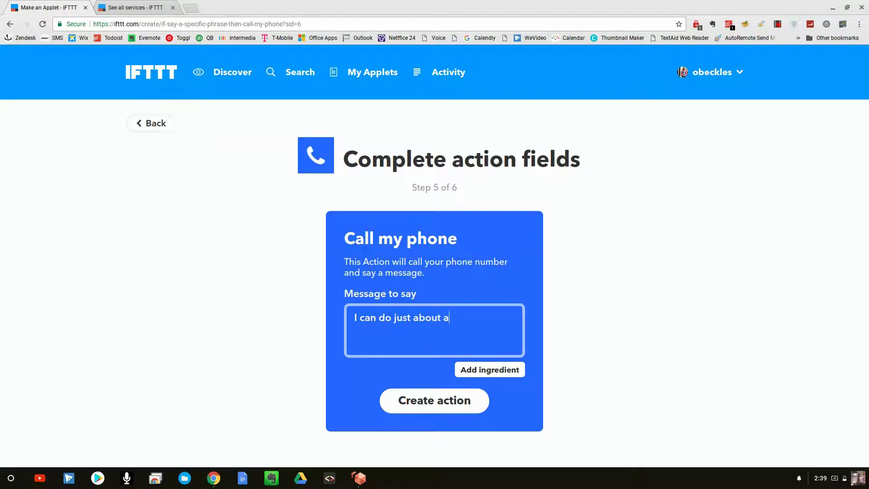
text(nything!)
Save the phone-call action so the Alexa applet is created
click(429, 401)
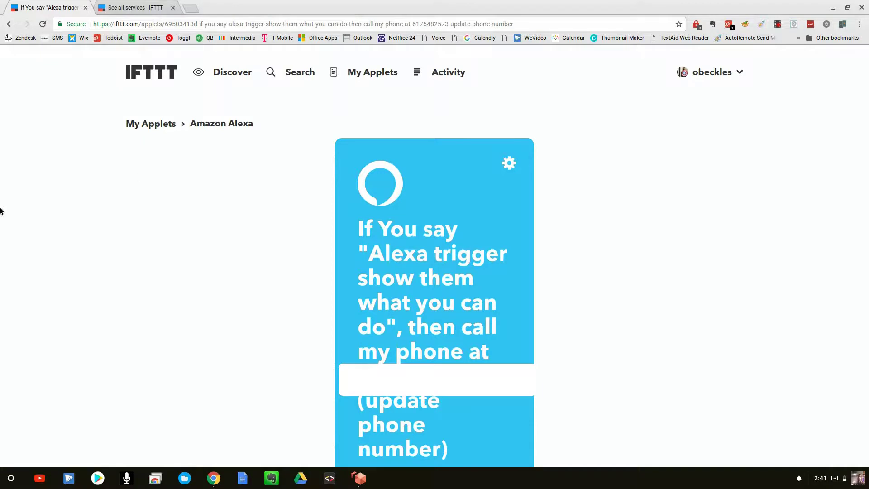
click(154, 125)
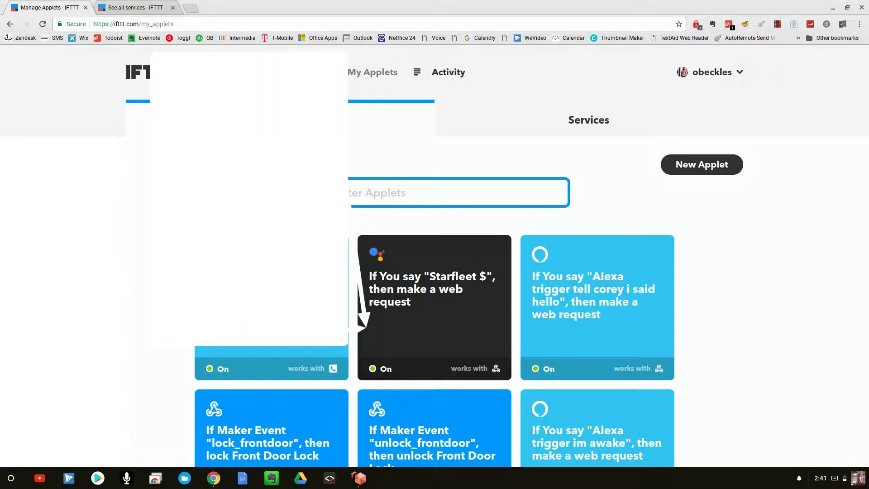
scroll(434, 272, down, 2)
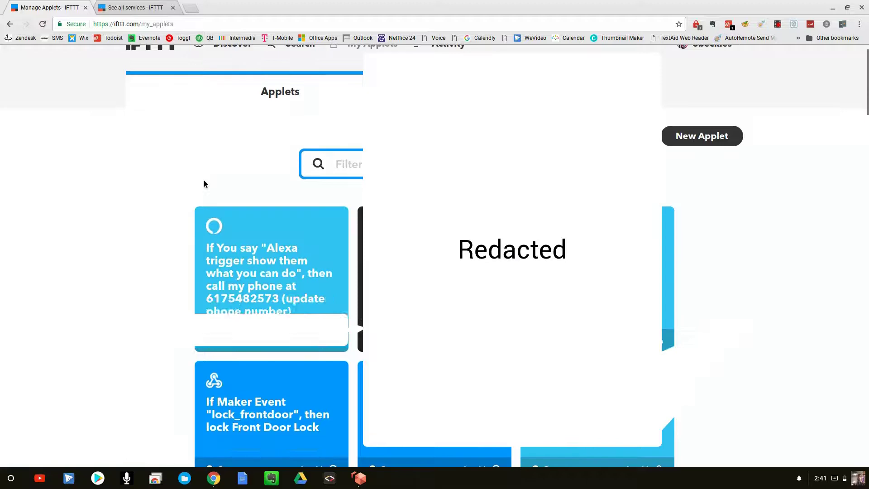
scroll(707, 221, down, 3)
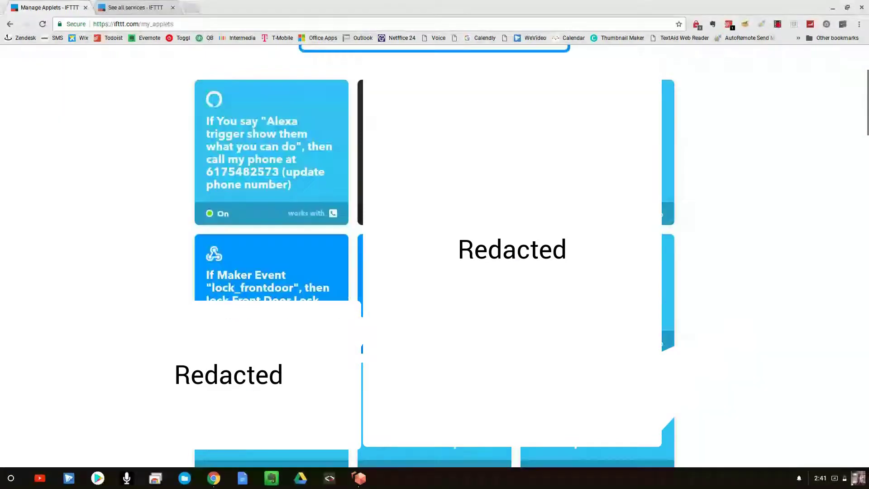
scroll(275, 279, down, 1)
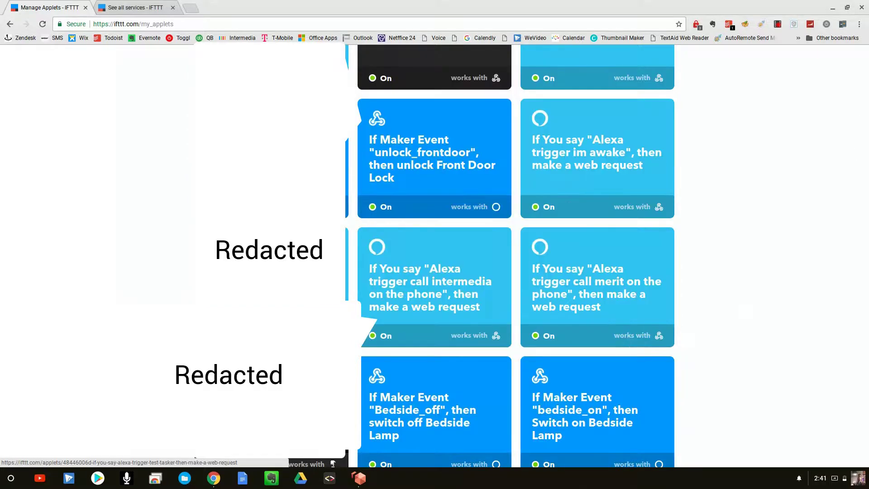
scroll(753, 289, down, 4)
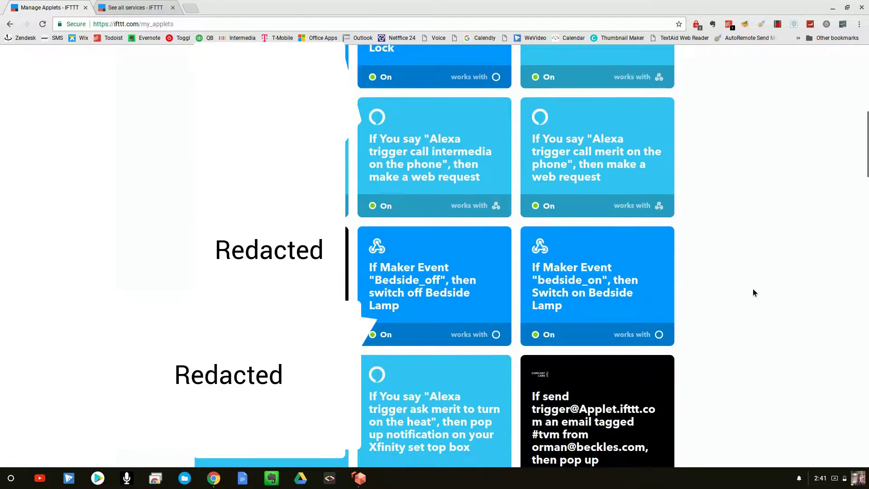
scroll(753, 292, down, 1)
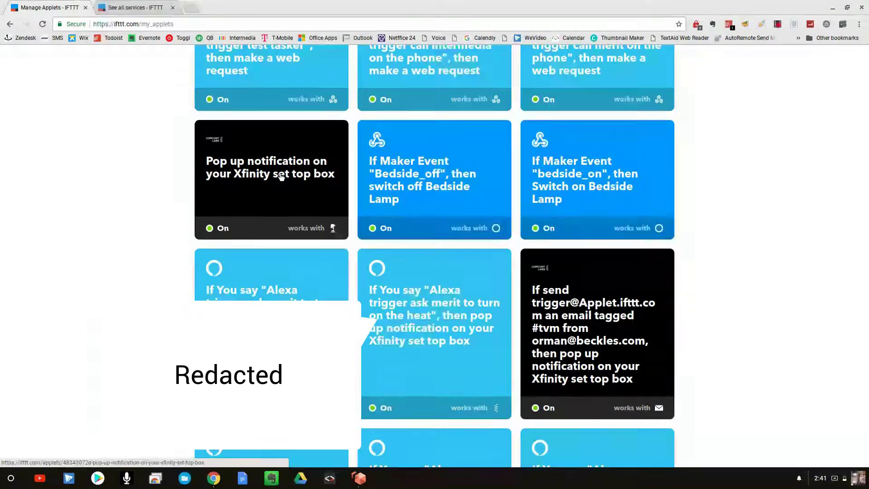
scroll(343, 166, down, 1)
scroll(345, 167, down, 1)
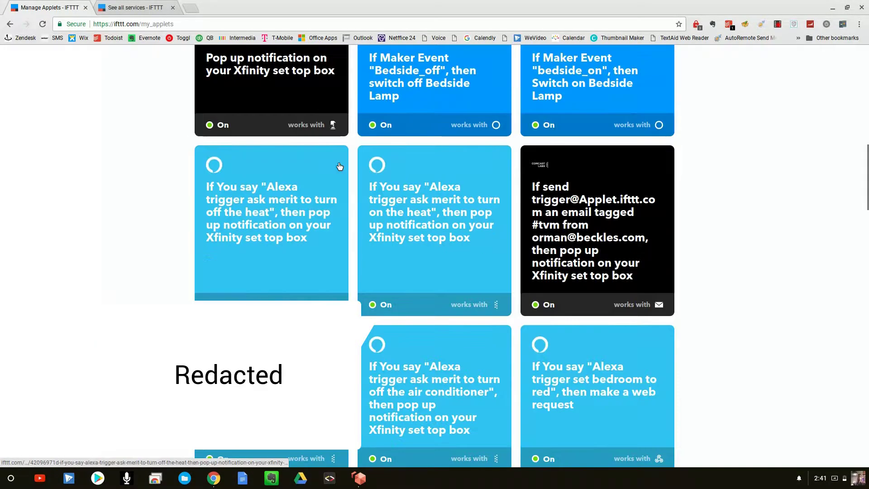
scroll(523, 238, down, 4)
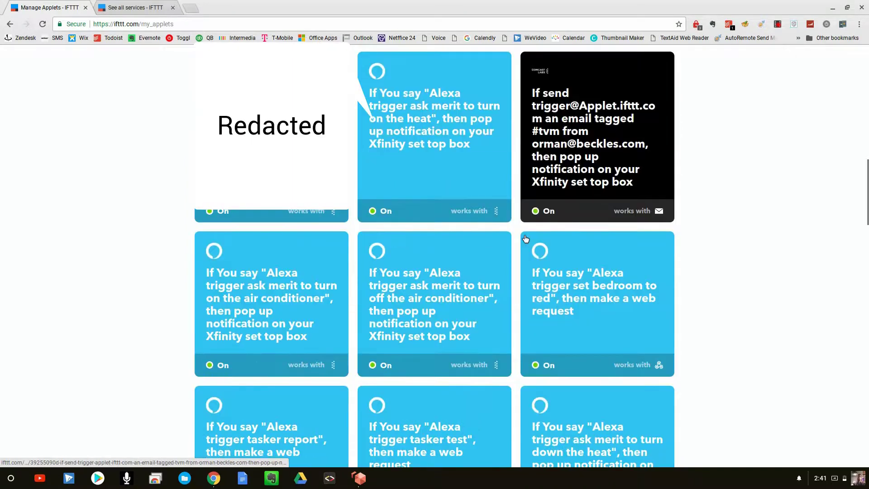
scroll(666, 176, down, 1)
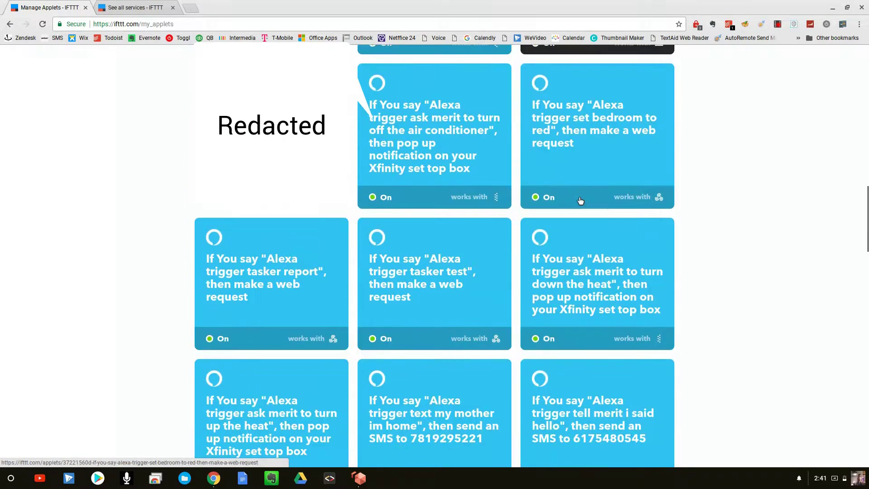
scroll(498, 221, down, 1)
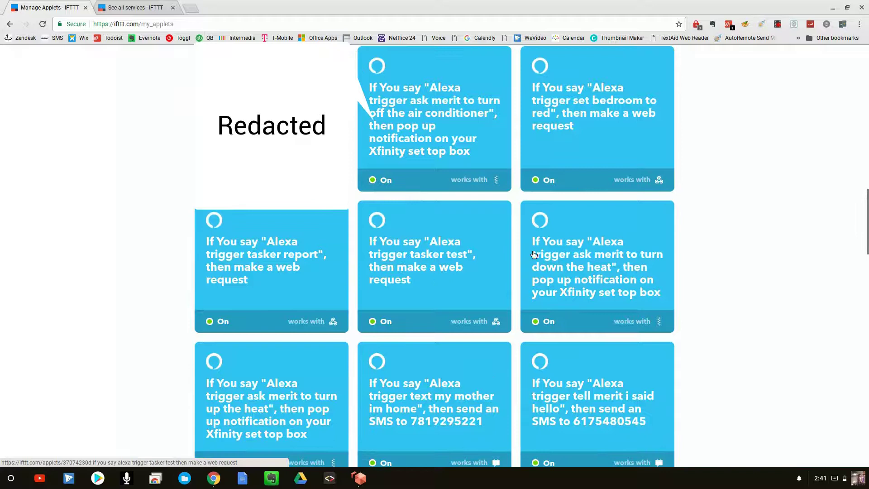
scroll(651, 255, down, 1)
scroll(654, 256, down, 3)
scroll(646, 254, down, 8)
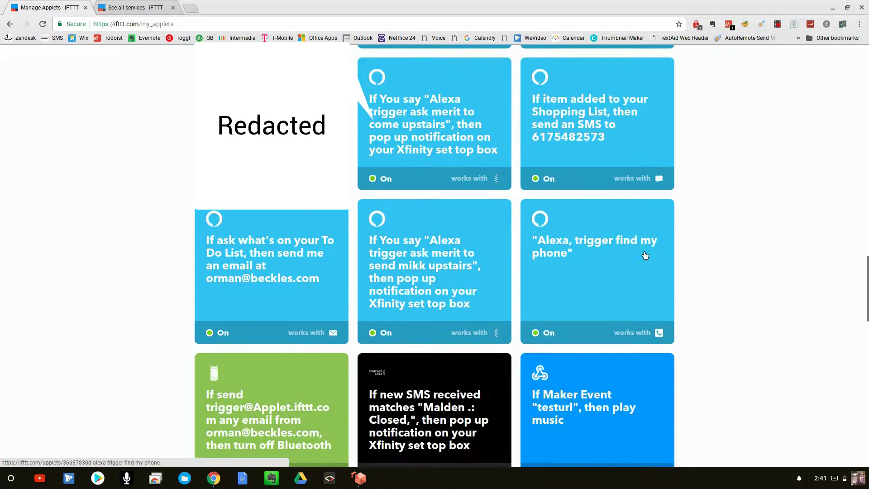
scroll(637, 253, down, 1)
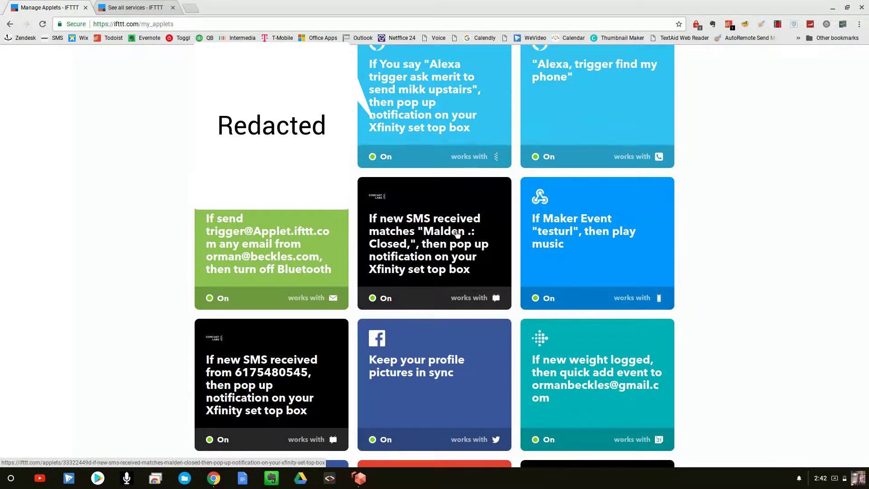
scroll(458, 233, down, 1)
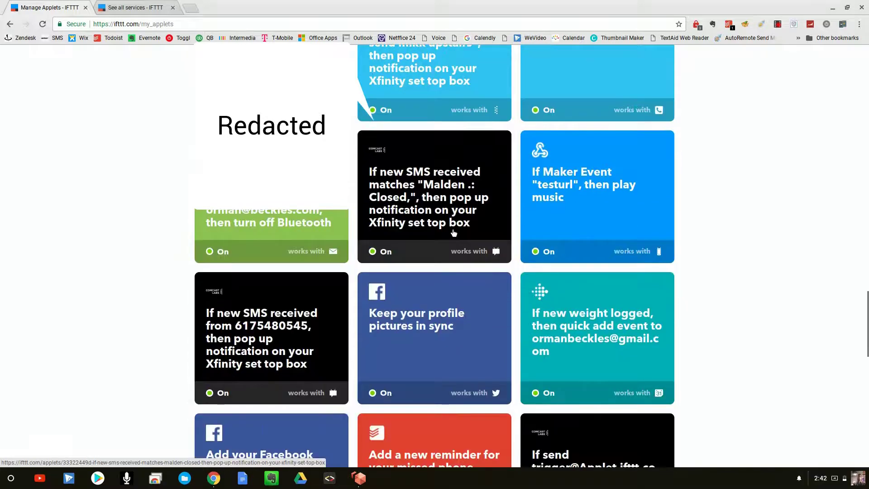
scroll(456, 234, down, 3)
scroll(453, 233, down, 1)
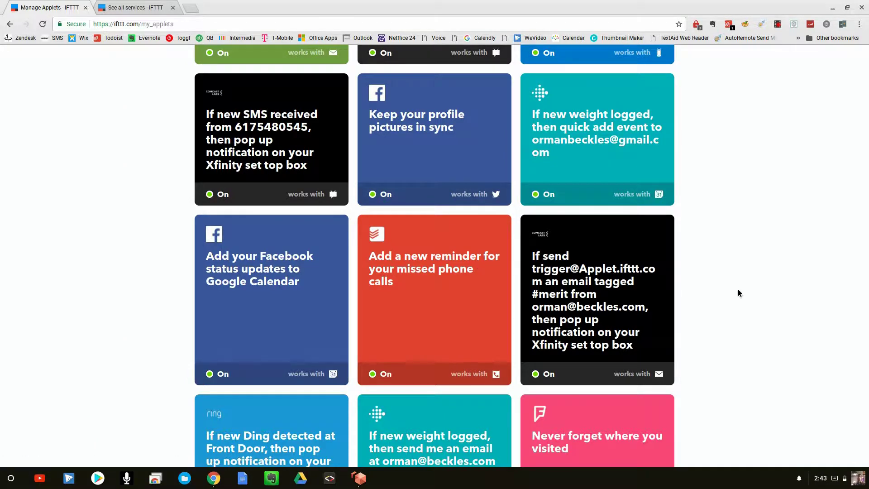
scroll(737, 292, down, 2)
scroll(739, 293, down, 3)
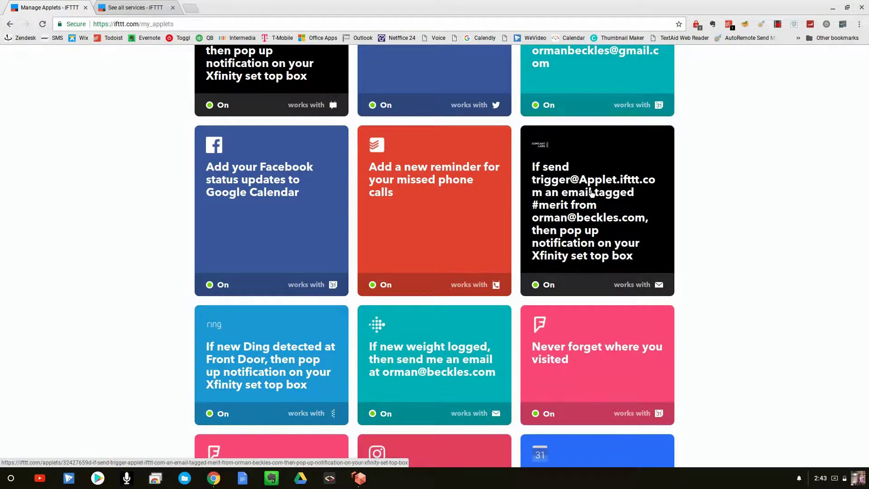
scroll(353, 351, down, 1)
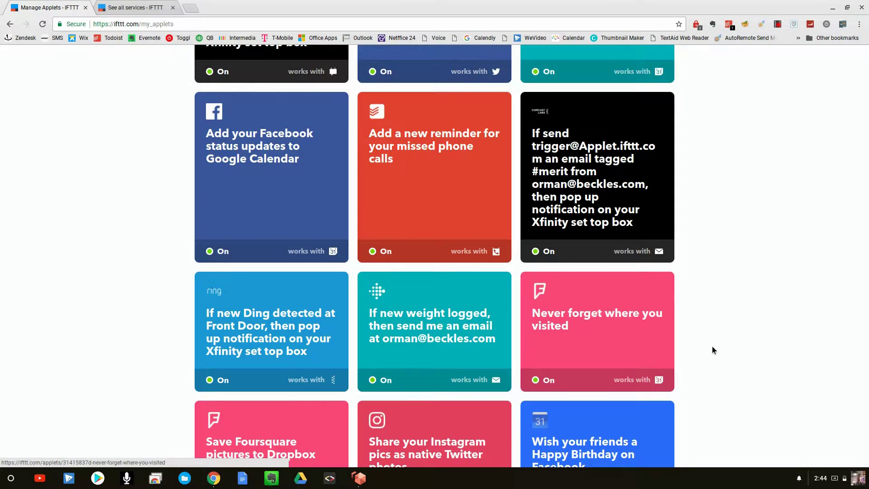
scroll(665, 295, down, 1)
scroll(665, 295, down, 3)
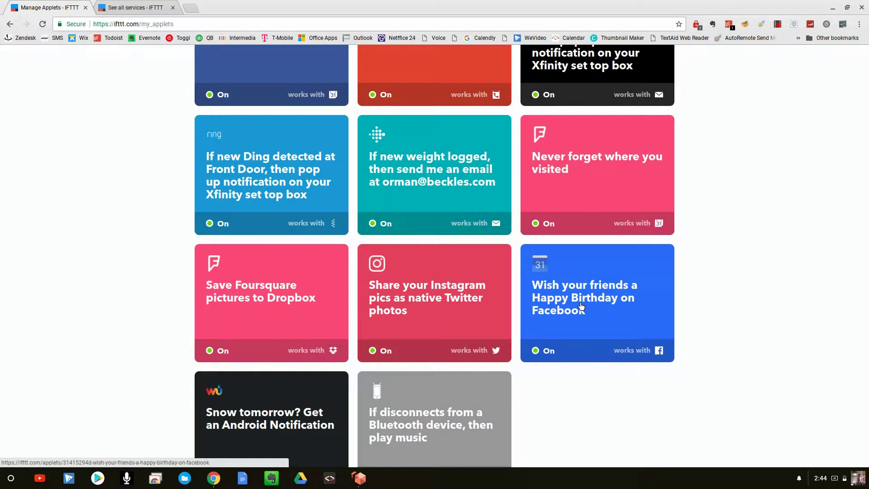
scroll(583, 303, down, 3)
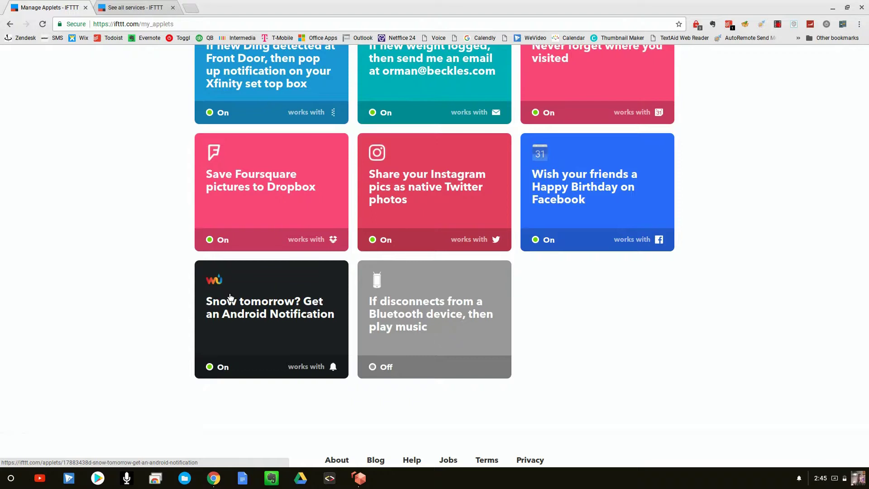
scroll(349, 285, up, 15)
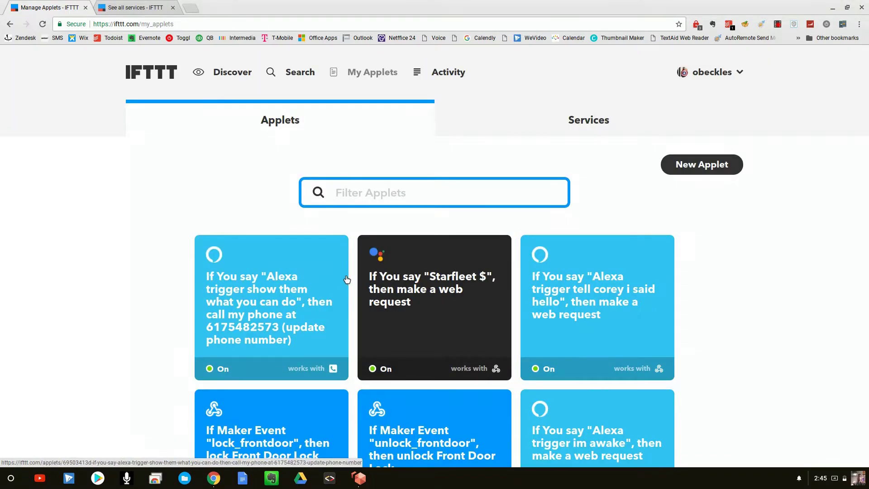
Start a new applet and browse the services grid, from Adafruit and Amazon Alexa to Arlo
click(695, 165)
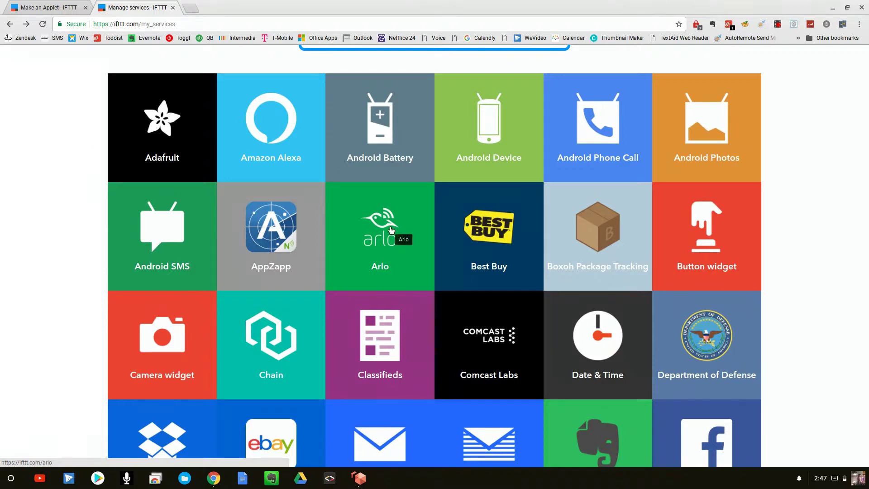
scroll(384, 224, down, 1)
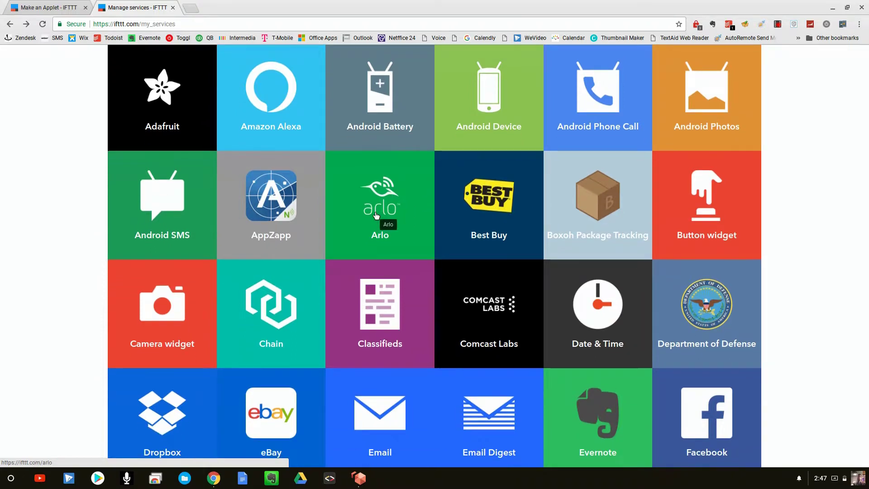
scroll(369, 240, down, 2)
scroll(367, 247, down, 2)
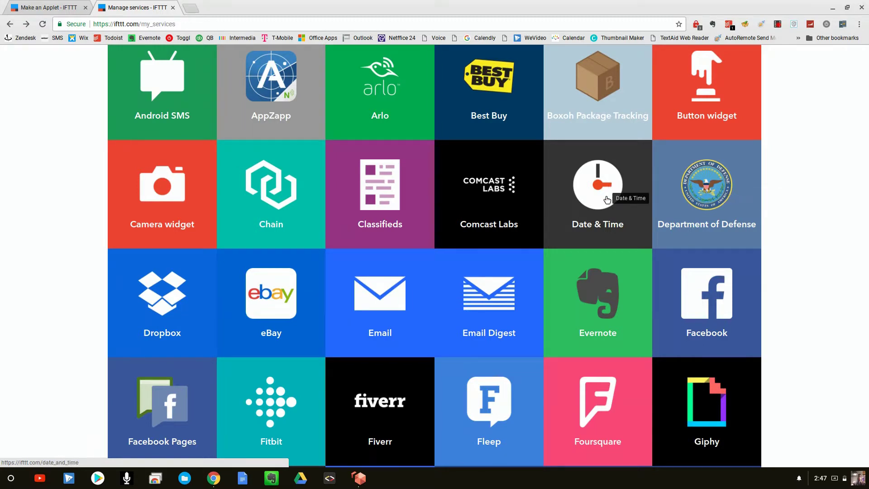
scroll(604, 204, up, 6)
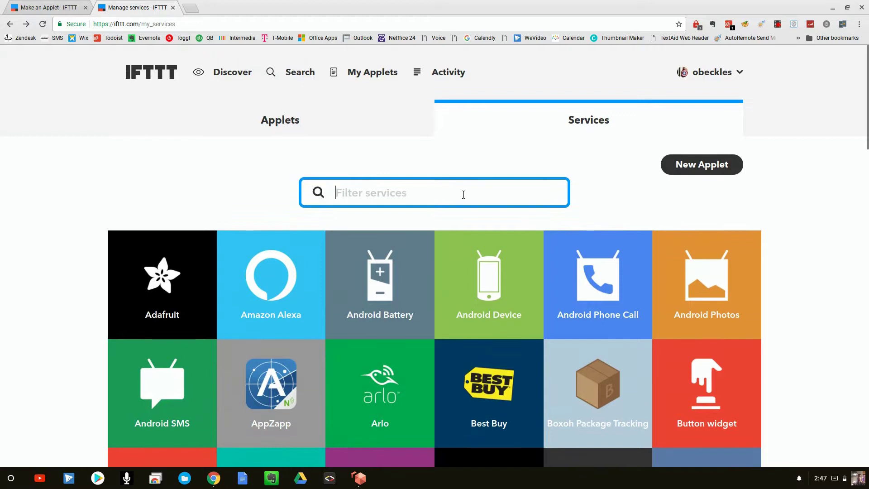
Filter services by 'loca' and view the Location service's enter and exit area triggers
text(loca)
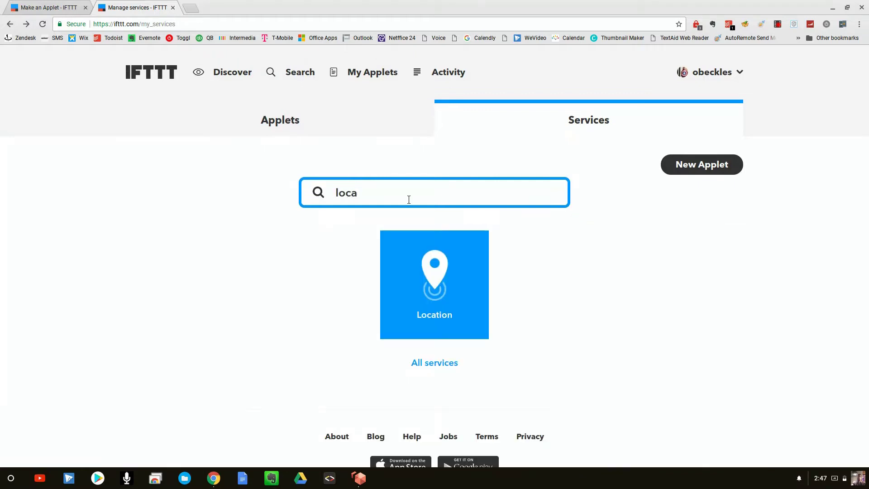
click(441, 261)
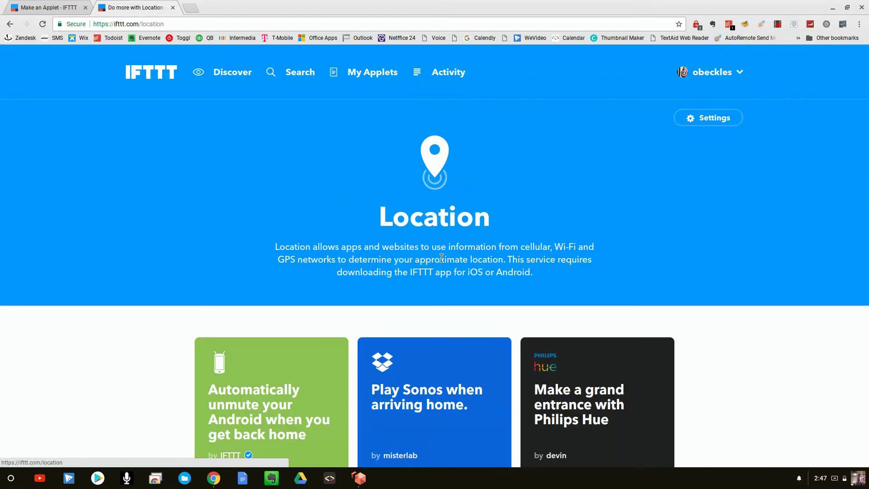
scroll(442, 259, down, 5)
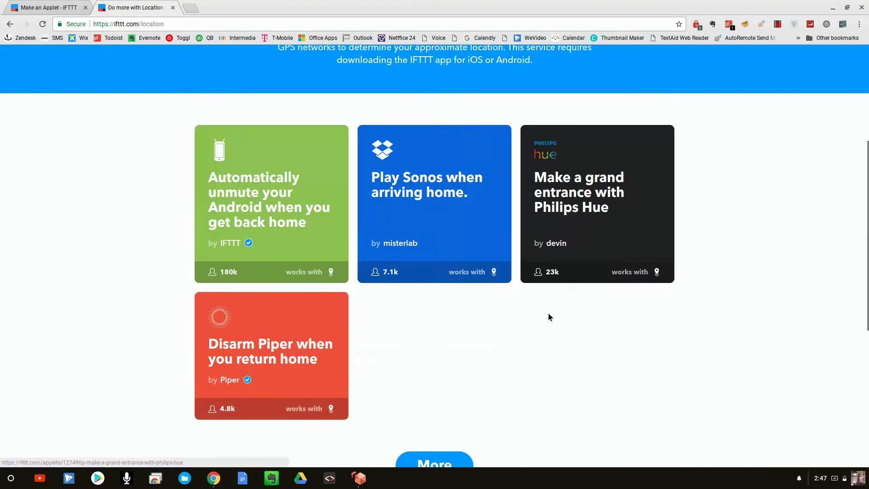
scroll(547, 314, down, 6)
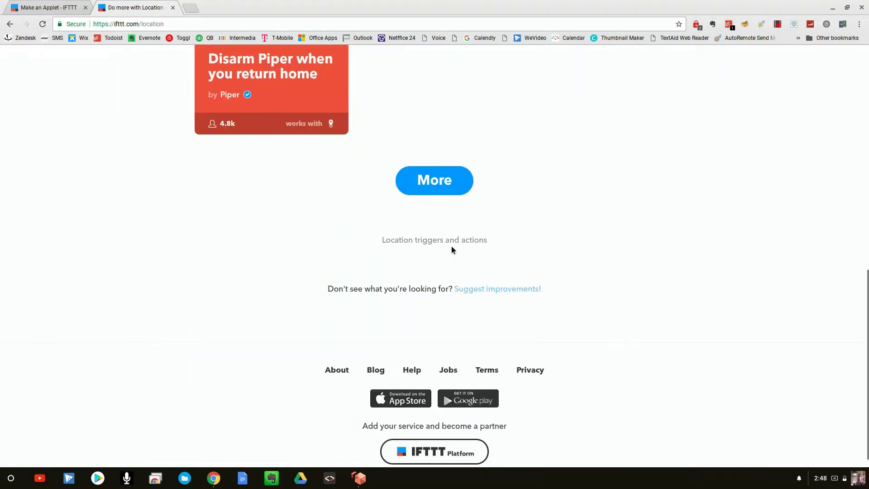
click(452, 242)
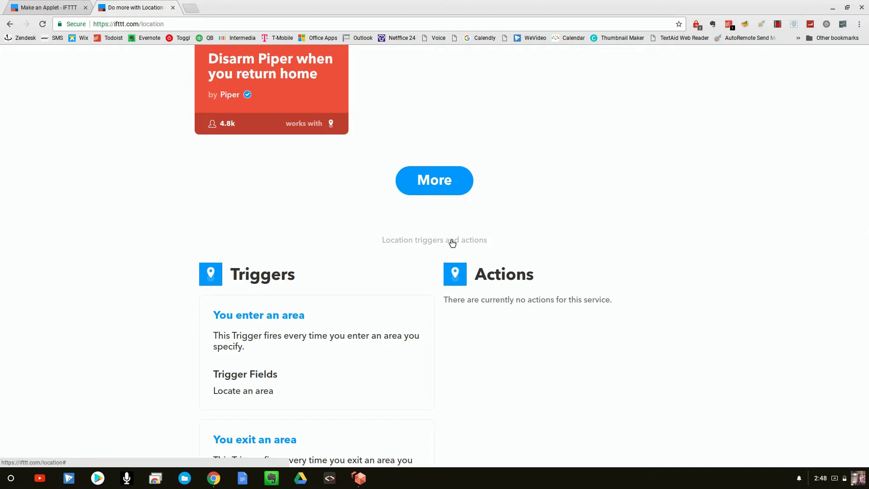
scroll(321, 276, down, 2)
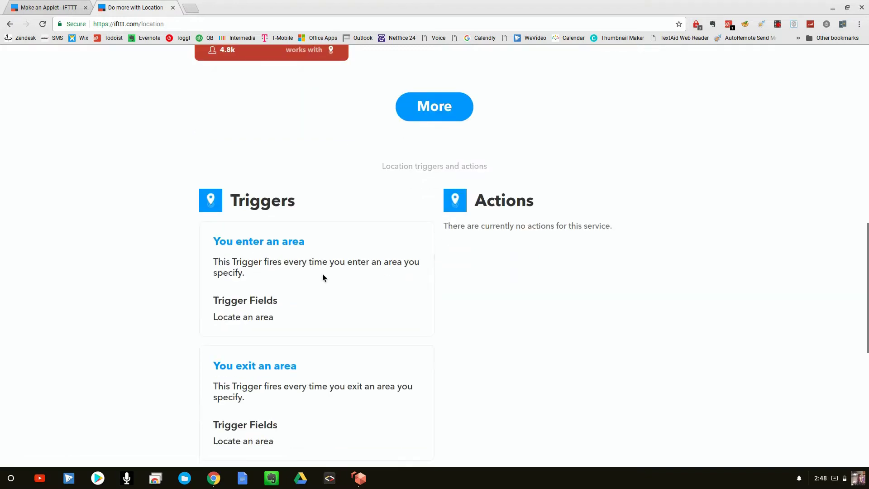
scroll(341, 292, down, 1)
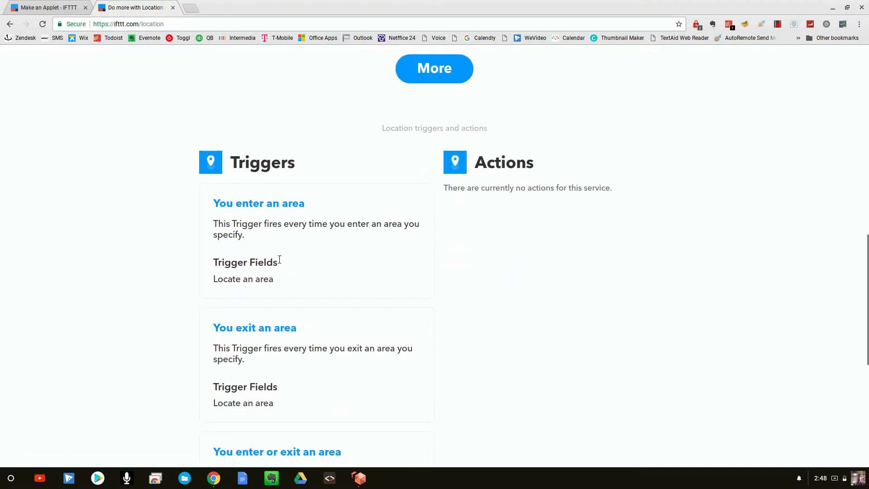